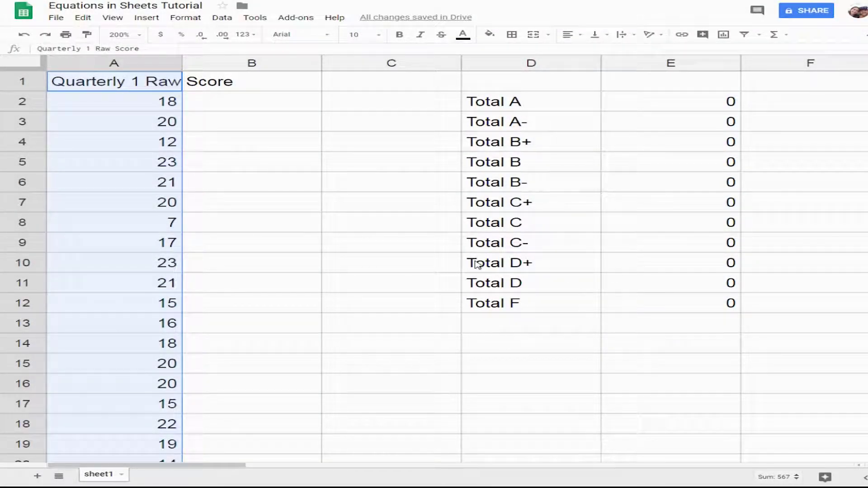
- Apply grey alternating row colours with a dark grey header row to the whole sheet
{"action": "left_click", "coordinate": [267, 181]}
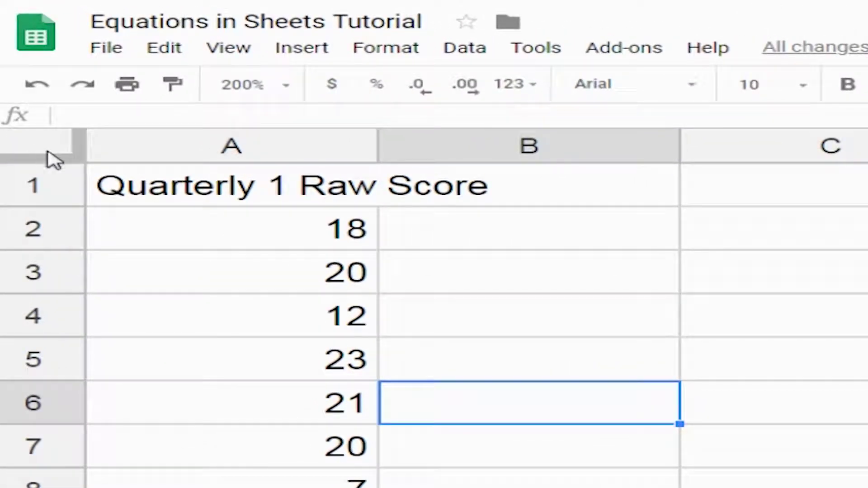
{"action": "left_click", "coordinate": [28, 156]}
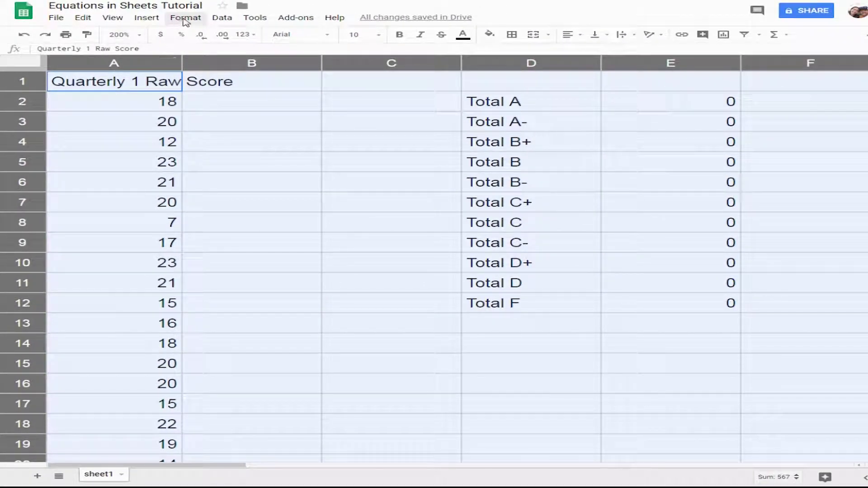
{"action": "left_click", "coordinate": [192, 20]}
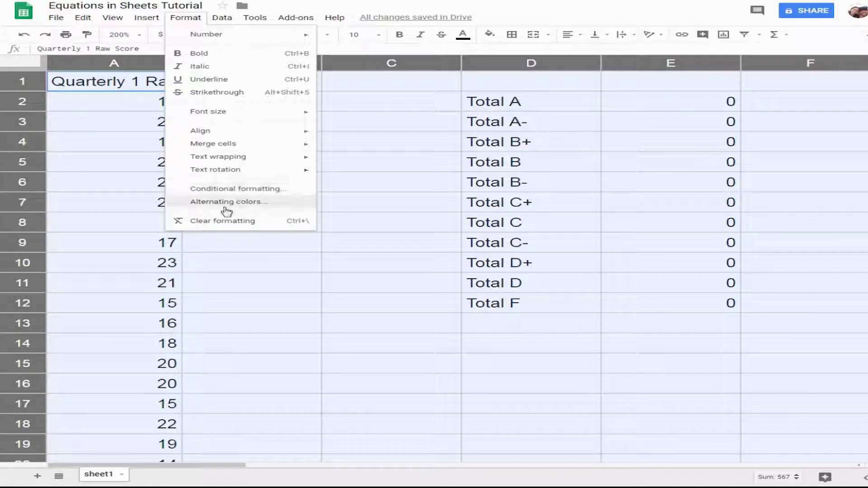
{"action": "left_click", "coordinate": [224, 205]}
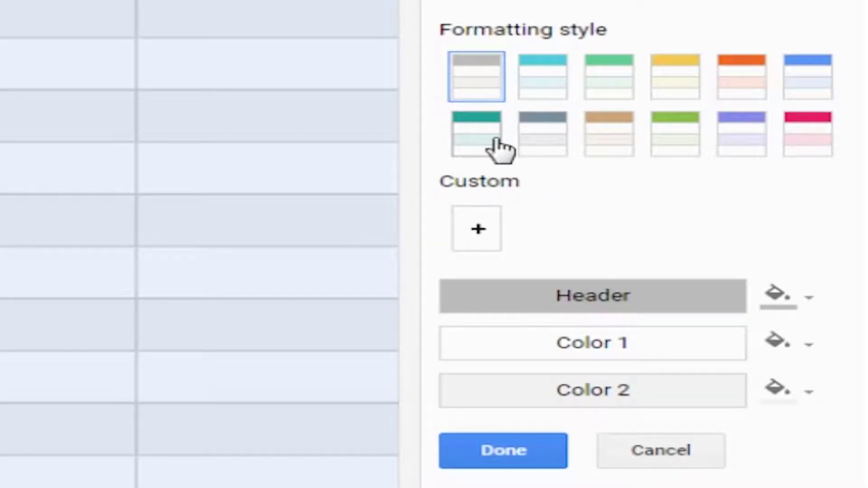
{"action": "left_click", "coordinate": [558, 143]}
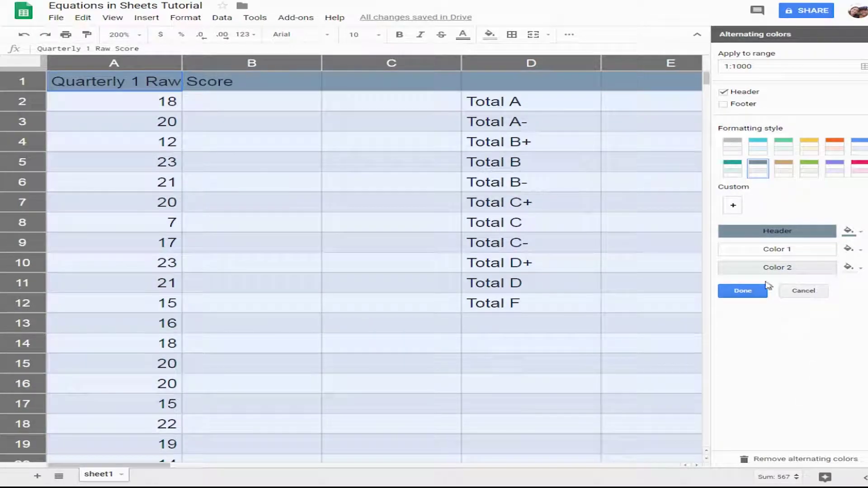
{"action": "left_click", "coordinate": [746, 293]}
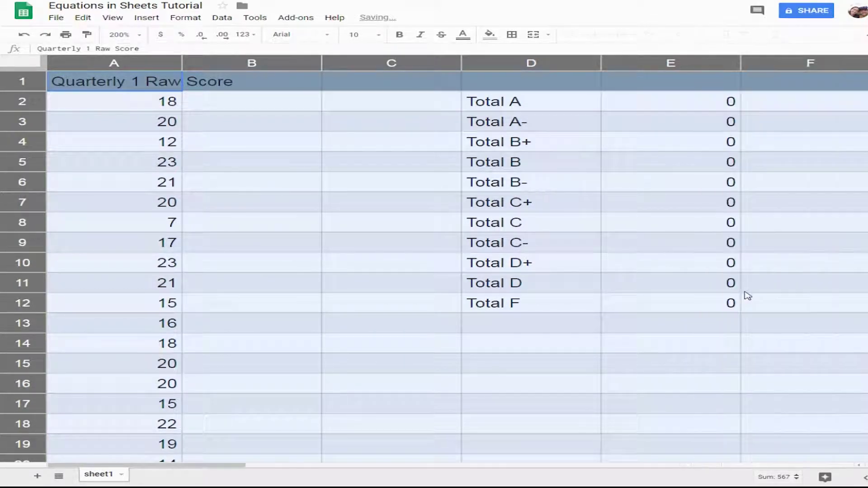
{"action": "left_click", "coordinate": [267, 162]}
- Wrap the 'Quarterly 1 Raw Score' header row and narrow column A to fit it
{"action": "left_click", "coordinate": [143, 86]}
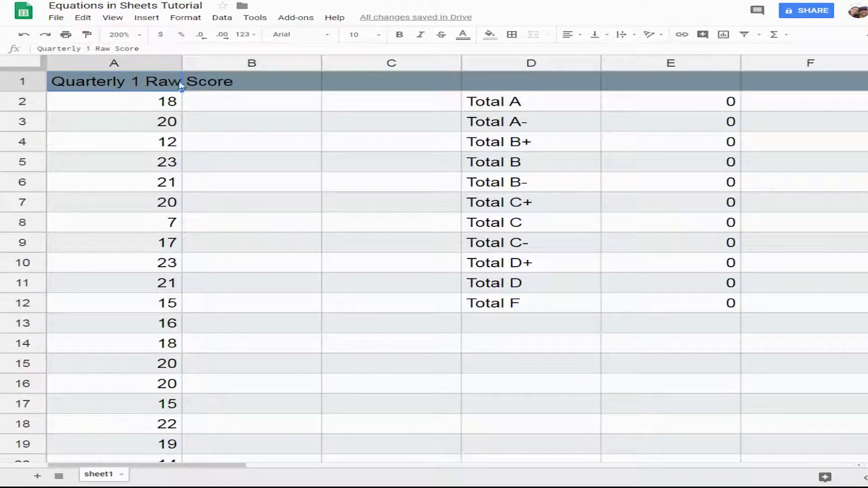
{"action": "double_click", "coordinate": [107, 83]}
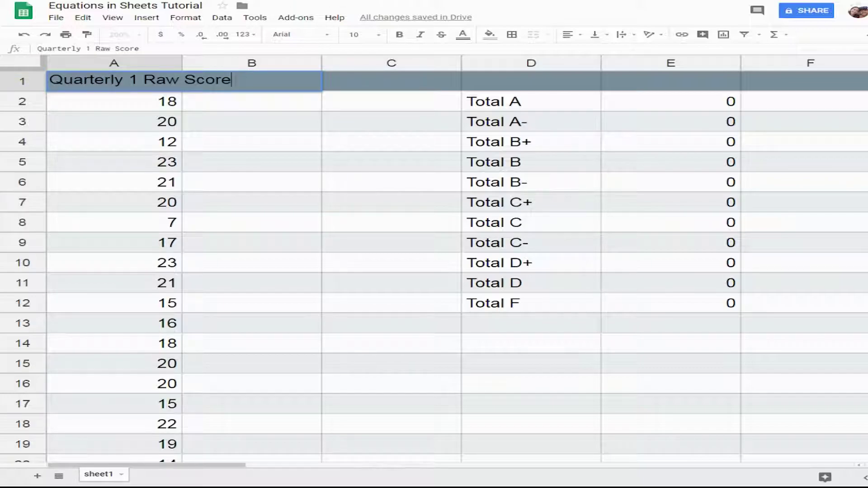
{"action": "left_click", "coordinate": [231, 140]}
{"action": "left_click", "coordinate": [96, 86]}
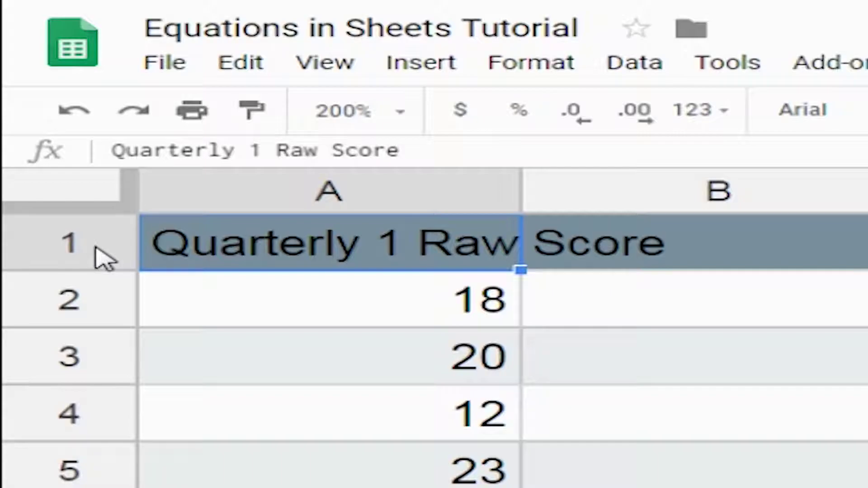
{"action": "left_click", "coordinate": [90, 243]}
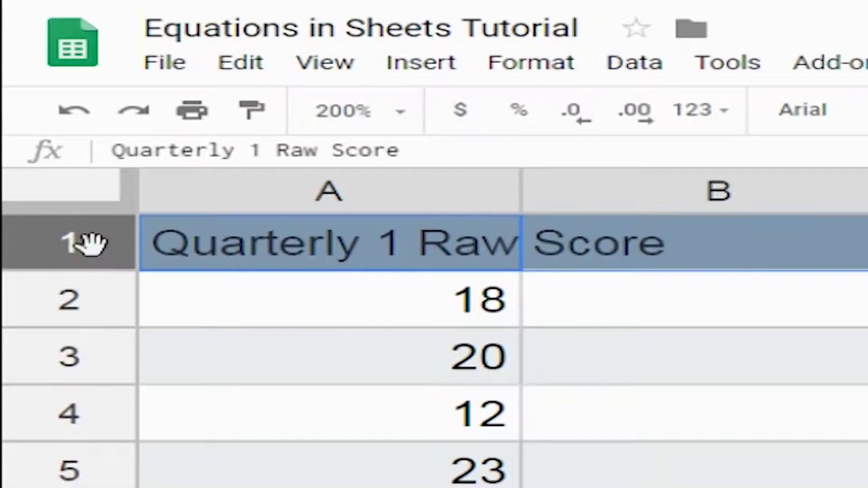
{"action": "left_click", "coordinate": [409, 113]}
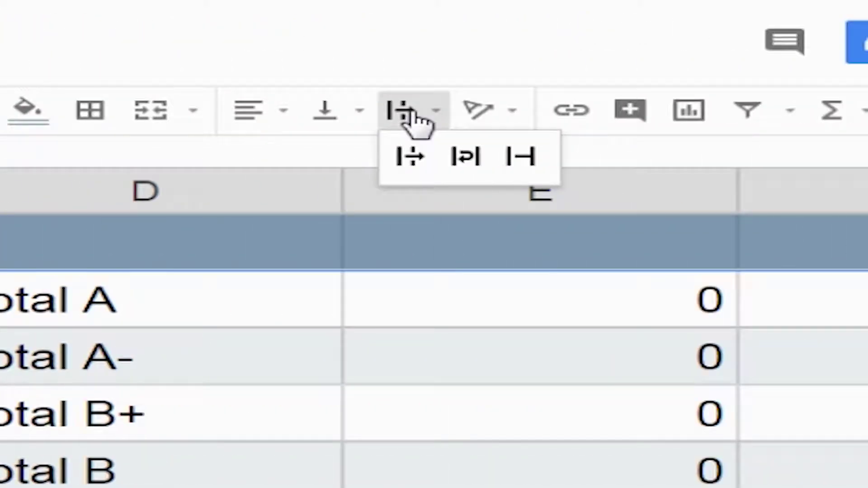
{"action": "left_click", "coordinate": [473, 158]}
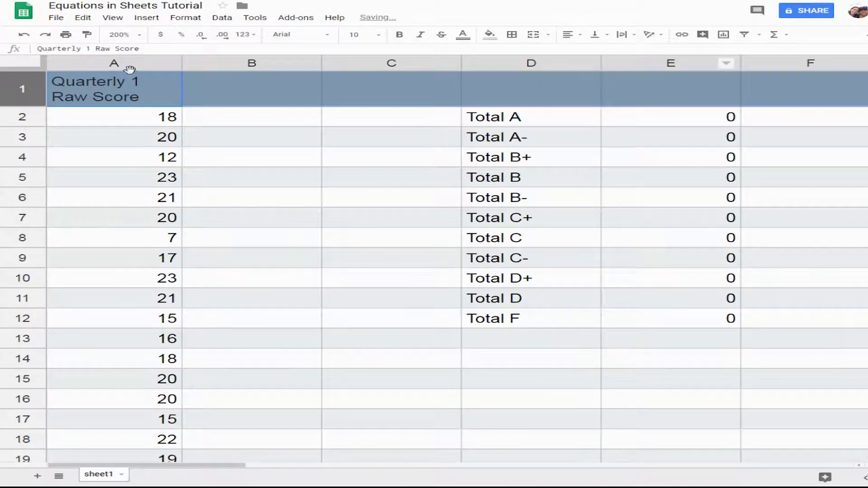
{"action": "left_click_drag", "start_coordinate": [181, 63], "coordinate": [150, 64]}
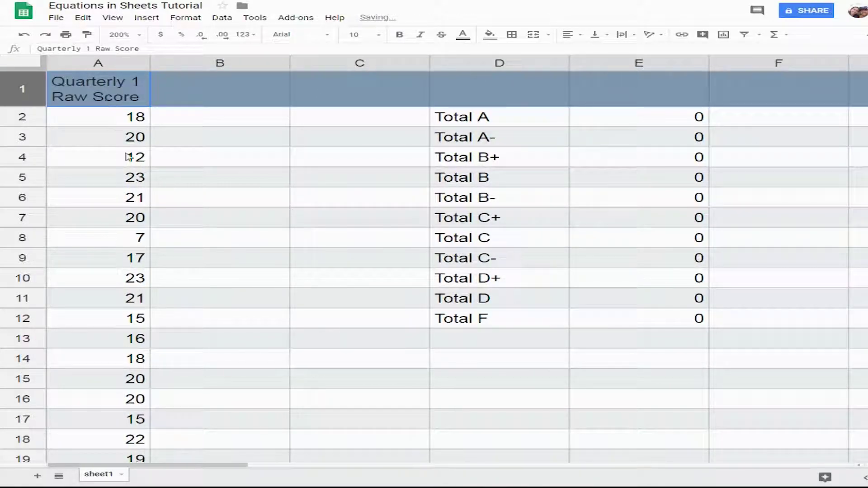
{"action": "left_click_drag", "start_coordinate": [128, 117], "coordinate": [108, 199]}
- Head column B 'Percentage' and enter =A2/24 in B2, showing 0.750
{"action": "left_click", "coordinate": [234, 94]}
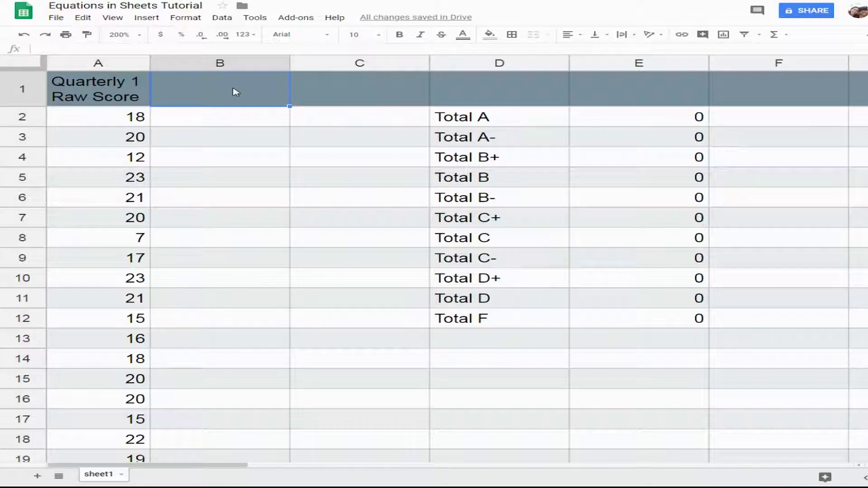
{"action": "type", "text": "="}
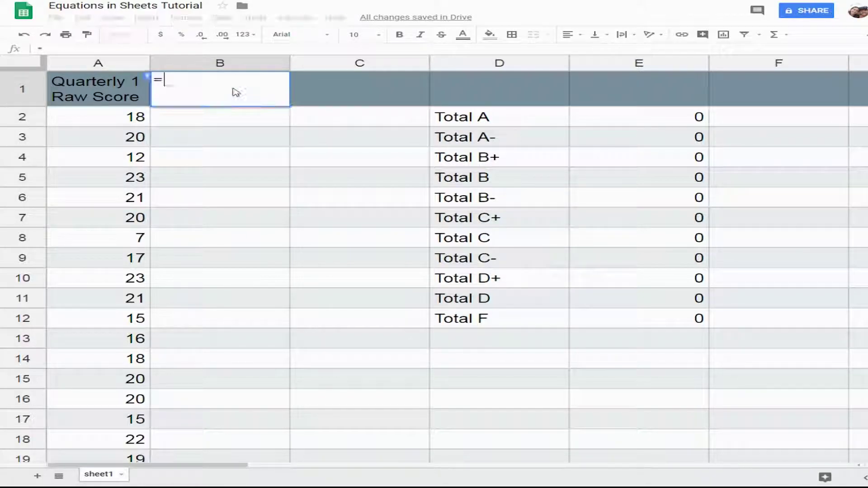
{"action": "key", "text": "Escape"}
{"action": "type", "text": "Perce"}
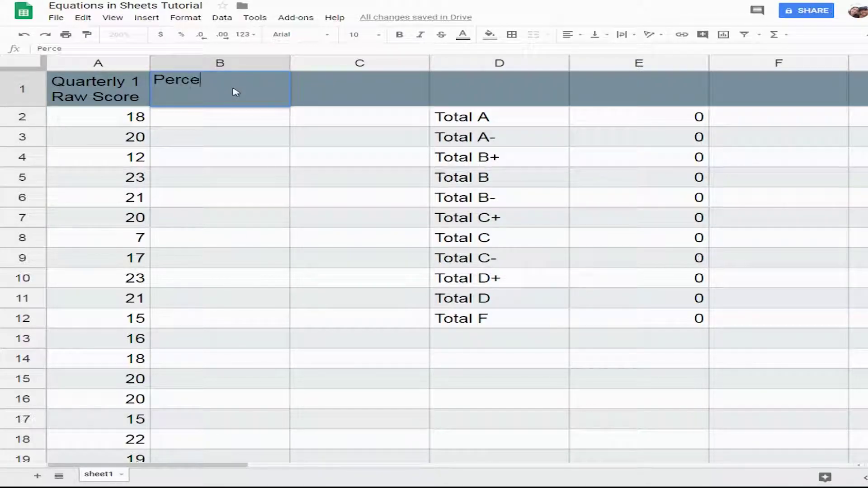
{"action": "type", "text": "ntage"}
{"action": "key", "text": "Return"}
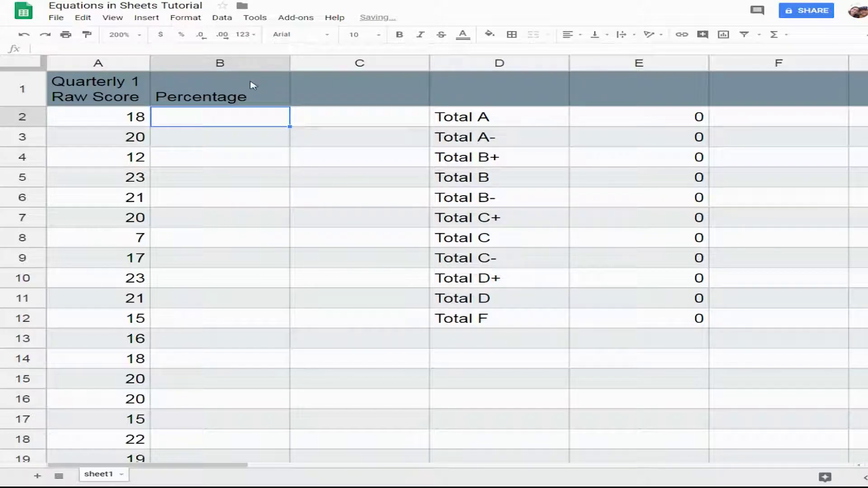
{"action": "type", "text": "="}
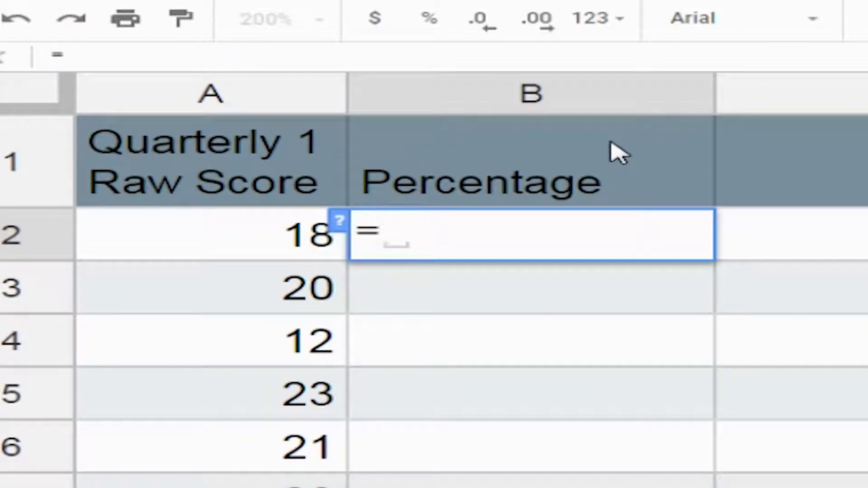
{"action": "type", "text": "A2"}
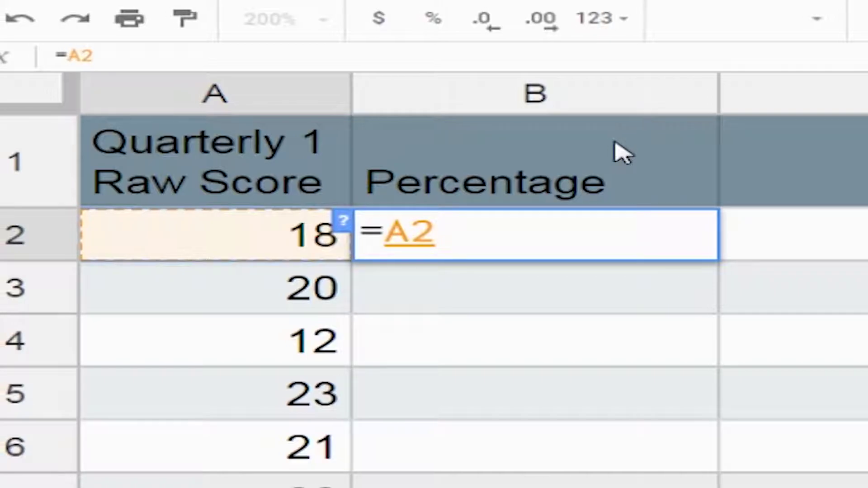
{"action": "type", "text": "/"}
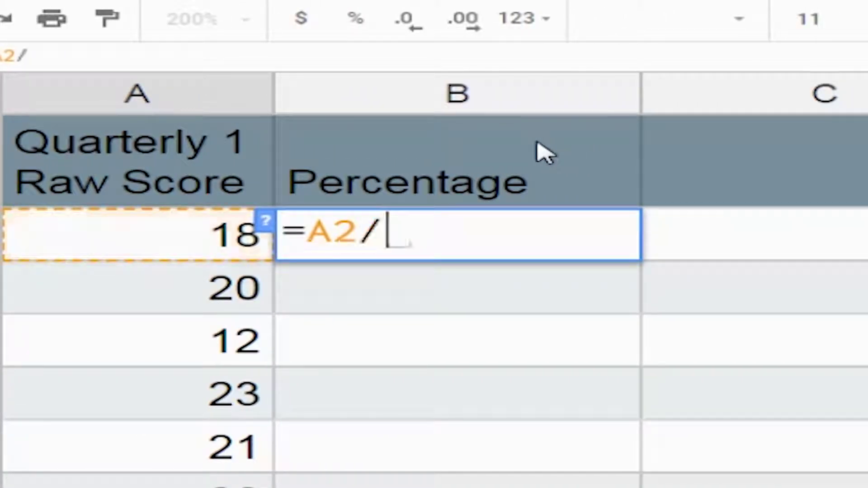
{"action": "type", "text": "24"}
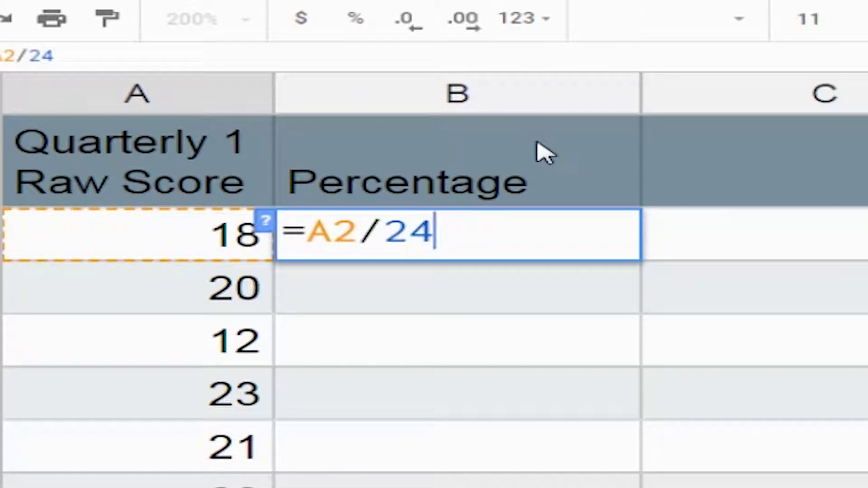
{"action": "key", "text": "ctrl+Return"}
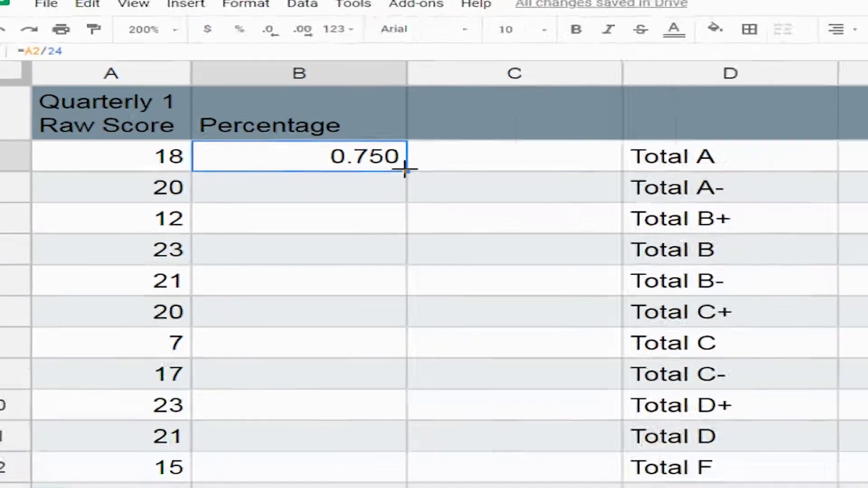
- Copy the =A2/24 formula down column B for every raw score, e.g. 0.833, 0.500, 0.958
{"action": "left_click_drag", "start_coordinate": [638, 258], "coordinate": [274, 245]}
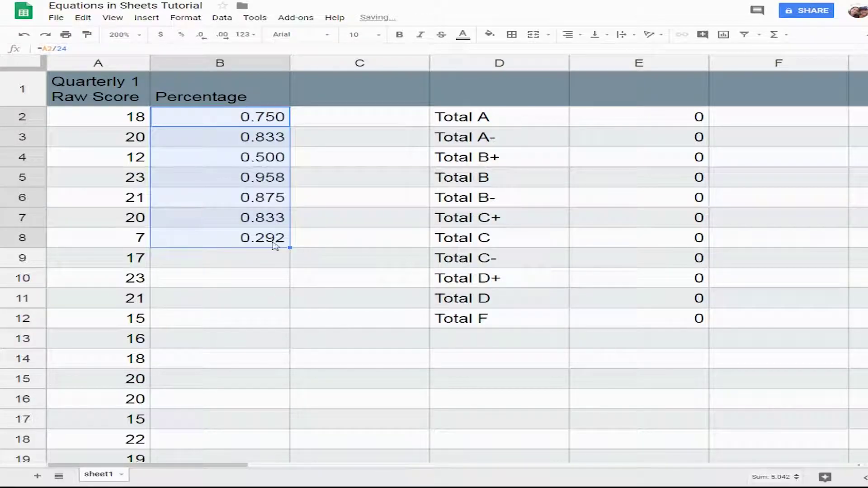
{"action": "key", "text": "shift+Down"}
{"action": "key", "text": "shift+Down"}
{"action": "key", "text": "shift+Down"}
{"action": "key", "text": "shift+Down"}
{"action": "key", "text": "shift+Down"}
{"action": "key", "text": "shift+Down"}
{"action": "key", "text": "shift+Down"}
{"action": "key", "text": "shift+Down"}
{"action": "key", "text": "shift+Down"}
{"action": "key", "text": "shift+Down"}
{"action": "key", "text": "shift+Down"}
{"action": "key", "text": "shift+Down"}
{"action": "key", "text": "shift+Down"}
{"action": "key", "text": "shift+Down"}
{"action": "key", "text": "shift+Down"}
{"action": "key", "text": "shift+Down"}
{"action": "key", "text": "shift+Down"}
{"action": "key", "text": "shift+Down"}
{"action": "key", "text": "shift+Down"}
{"action": "key", "text": "shift+Down"}
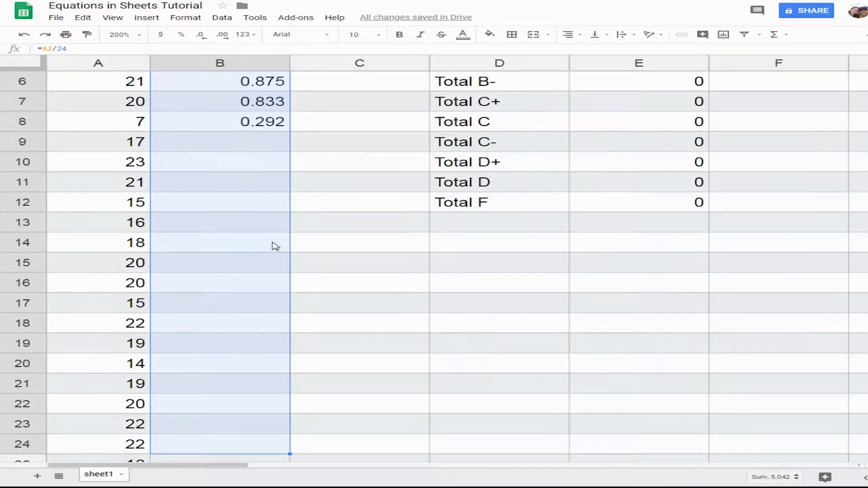
{"action": "key", "text": "shift+Down"}
{"action": "key", "text": "shift+Down"}
{"action": "key", "text": "shift+Down"}
{"action": "key", "text": "shift+Down"}
{"action": "key", "text": "shift+Down"}
{"action": "key", "text": "shift+Down"}
{"action": "key", "text": "shift+Up"}
{"action": "key", "text": "shift+Up"}
{"action": "key", "text": "shift+Up"}
{"action": "key", "text": "shift+Up"}
{"action": "key", "text": "shift+Up"}
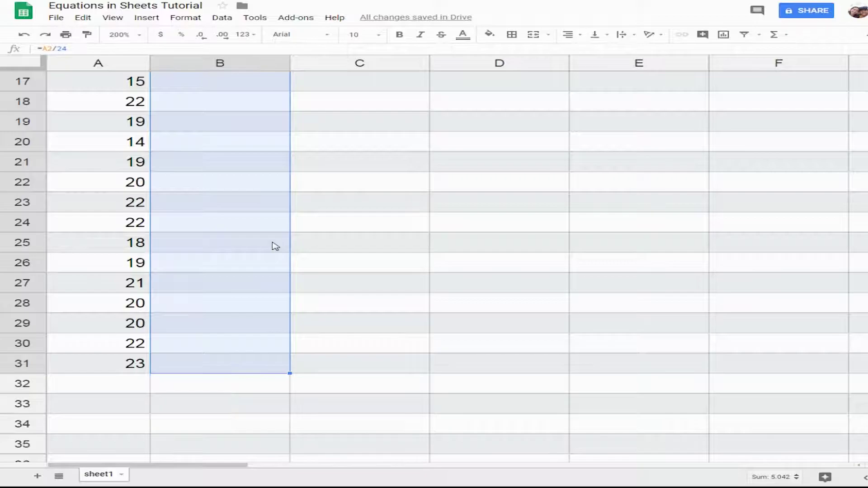
{"action": "key", "text": "ctrl+d"}
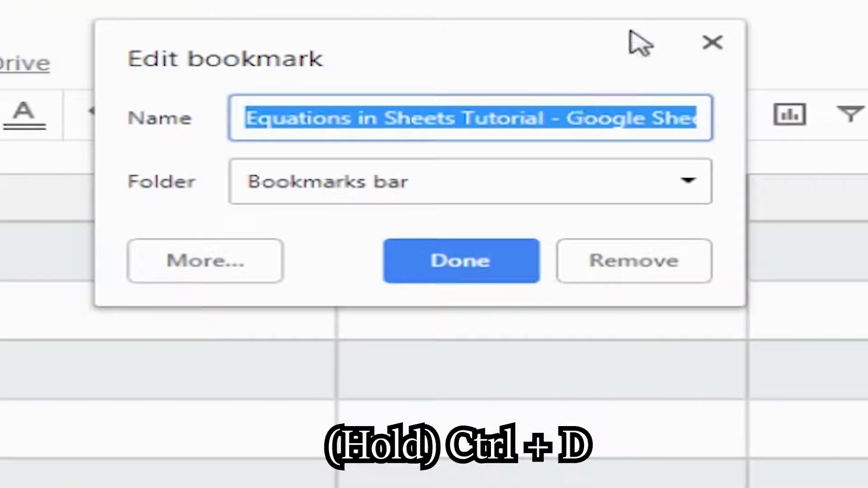
{"action": "left_click", "coordinate": [713, 42]}
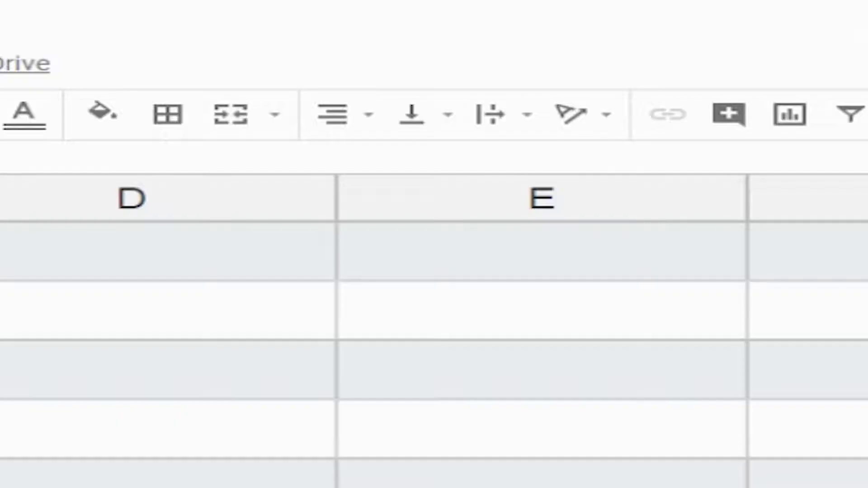
{"action": "key", "text": "ctrl+d"}
{"action": "left_click", "coordinate": [711, 43]}
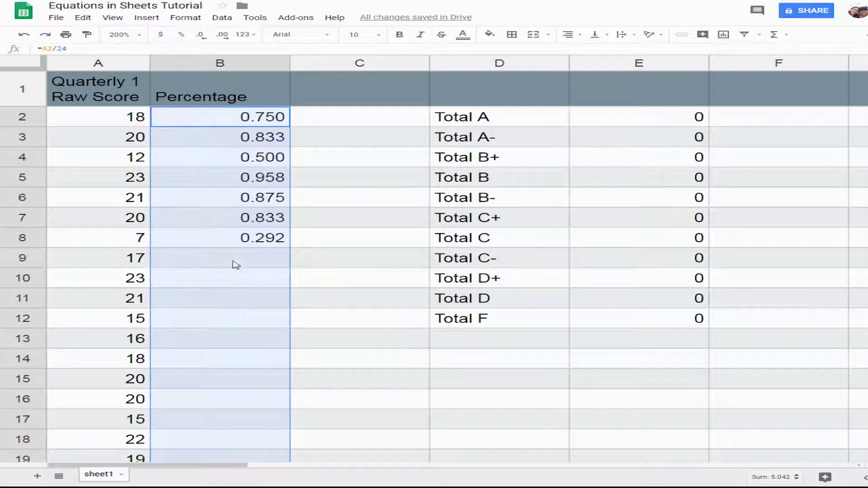
{"action": "left_click", "coordinate": [247, 224]}
{"action": "left_click", "coordinate": [267, 240]}
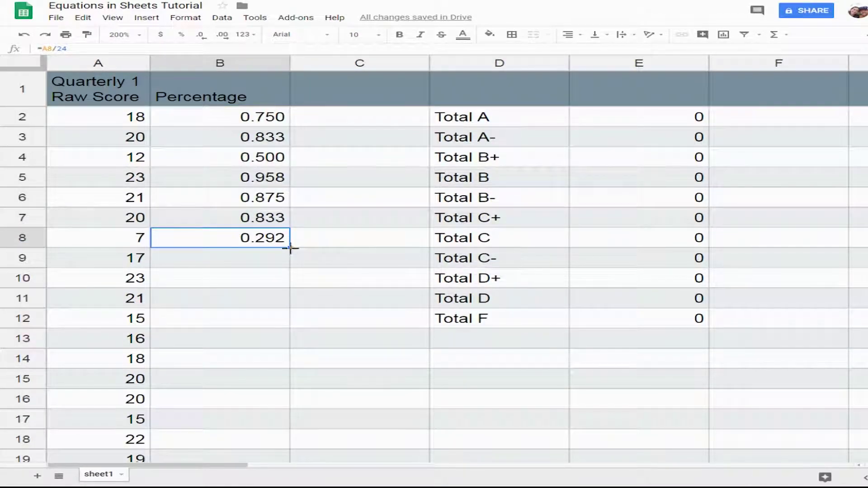
{"action": "double_click", "coordinate": [290, 247]}
{"action": "left_click", "coordinate": [261, 119]}
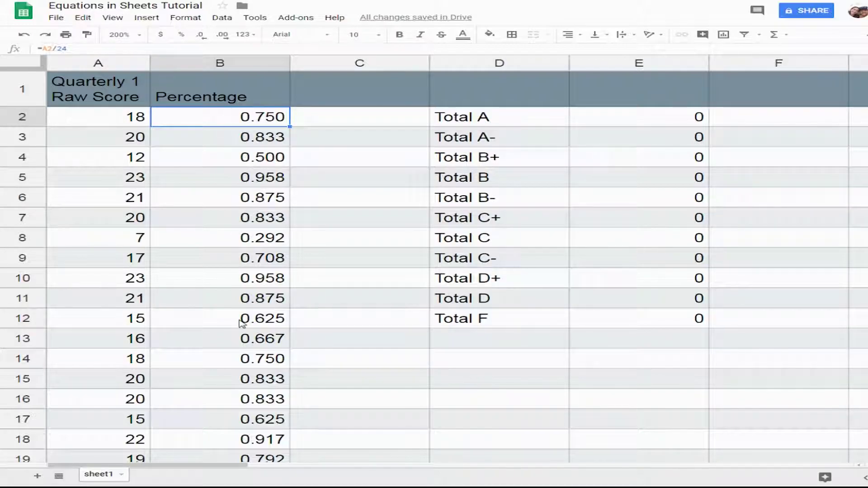
- Add extra decimal places to the percentages in B2 and rows 8–12
{"action": "left_click", "coordinate": [221, 34]}
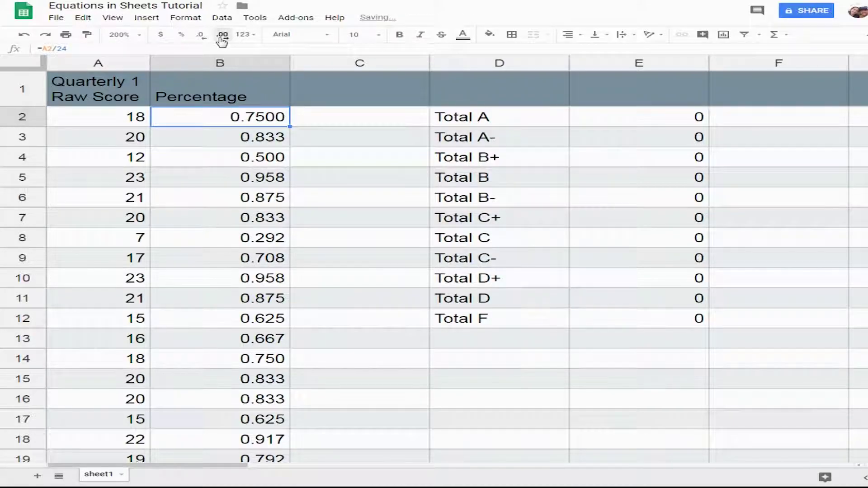
{"action": "left_click", "coordinate": [222, 35]}
{"action": "left_click", "coordinate": [222, 35]}
{"action": "left_click", "coordinate": [229, 170]}
{"action": "left_click_drag", "start_coordinate": [229, 233], "coordinate": [224, 328]}
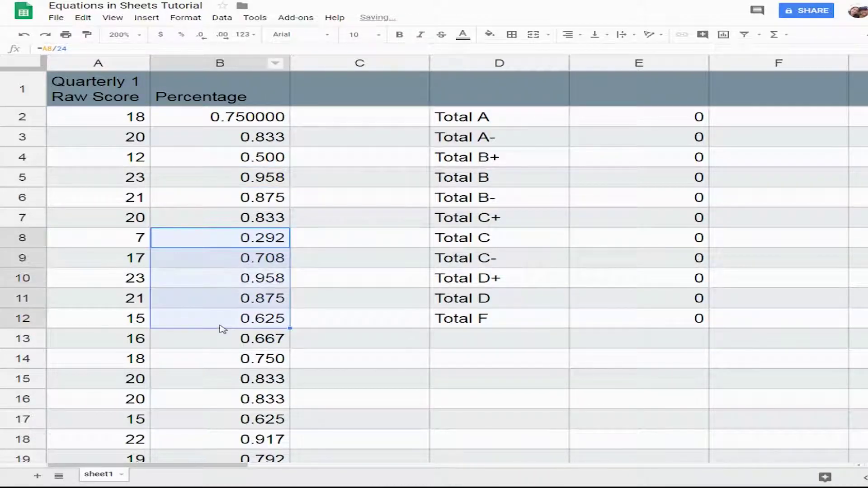
{"action": "left_click", "coordinate": [225, 36]}
{"action": "left_click", "coordinate": [225, 37]}
{"action": "left_click", "coordinate": [225, 36]}
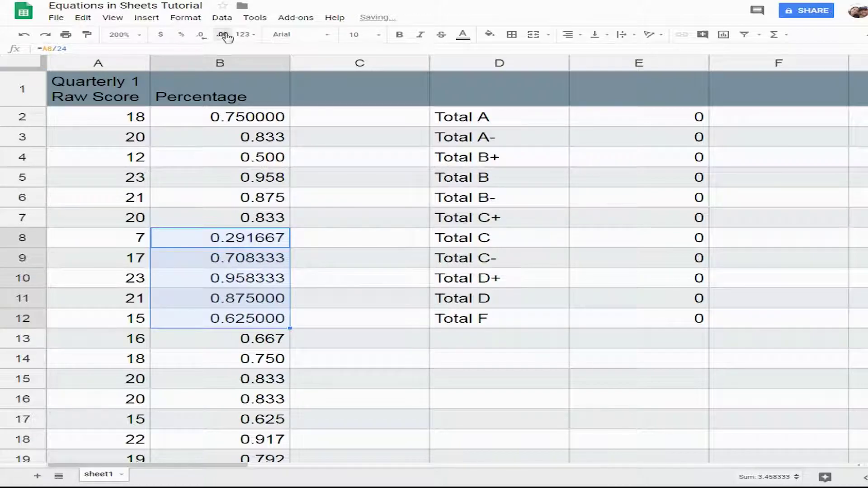
{"action": "left_click", "coordinate": [225, 36]}
{"action": "left_click", "coordinate": [225, 36]}
{"action": "left_click", "coordinate": [225, 36]}
{"action": "left_click", "coordinate": [278, 425]}
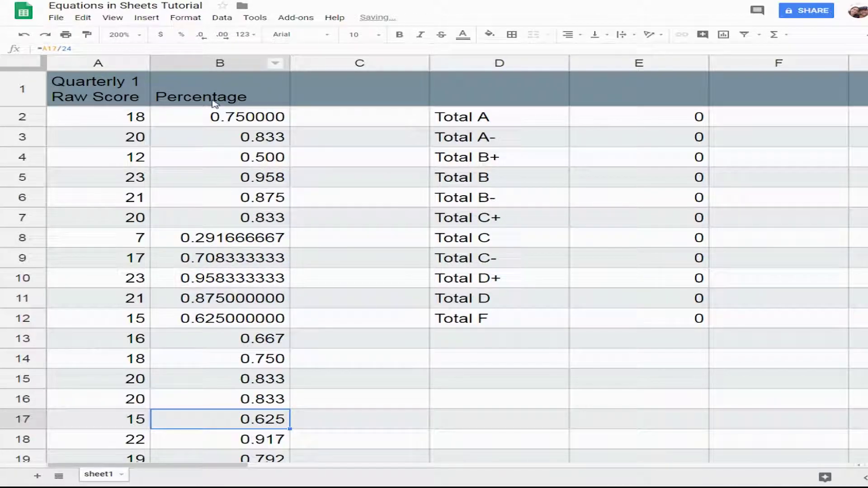
{"action": "left_click", "coordinate": [225, 37]}
{"action": "left_click", "coordinate": [226, 36]}
{"action": "left_click", "coordinate": [225, 36]}
{"action": "left_click", "coordinate": [225, 36]}
{"action": "left_click", "coordinate": [225, 36]}
{"action": "left_click", "coordinate": [225, 37]}
{"action": "left_click", "coordinate": [225, 37]}
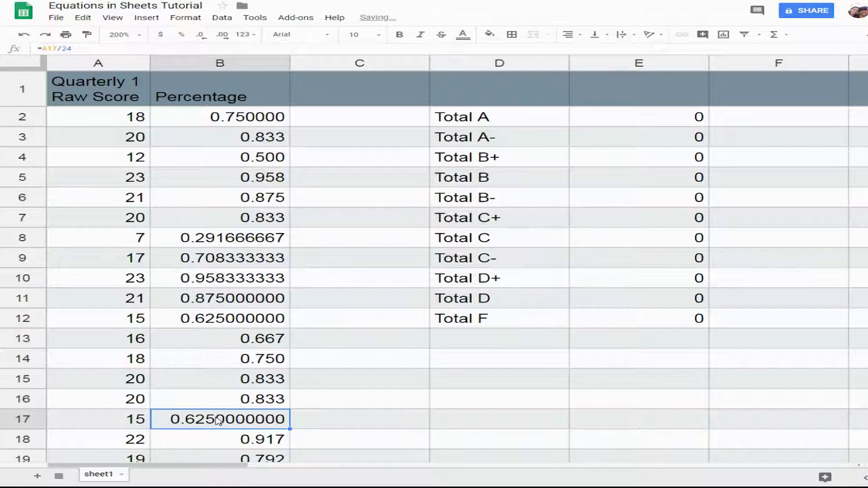
- Reduce the whole Percentage column to three decimal places, e.g. 0.750, 0.833, 0.292
{"action": "left_click_drag", "start_coordinate": [252, 118], "coordinate": [231, 376]}
{"action": "left_click", "coordinate": [246, 178]}
{"action": "left_click", "coordinate": [253, 141]}
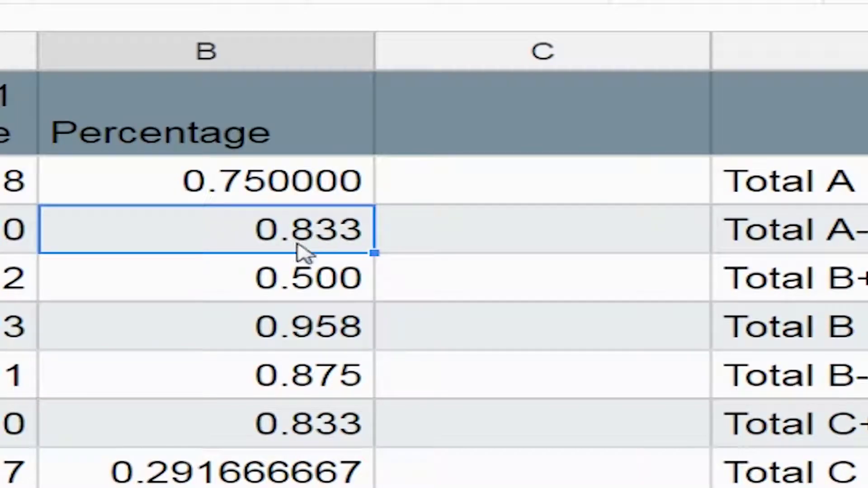
{"action": "double_click", "coordinate": [290, 243]}
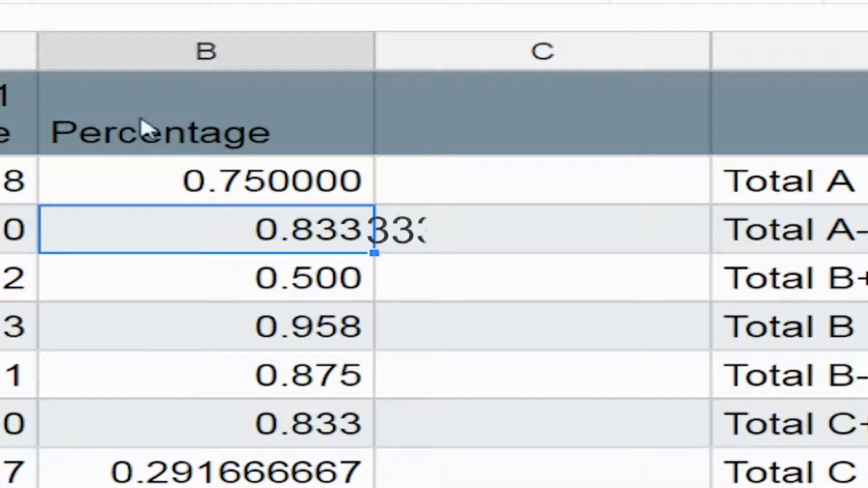
{"action": "key", "text": "Return"}
{"action": "key", "text": "Down"}
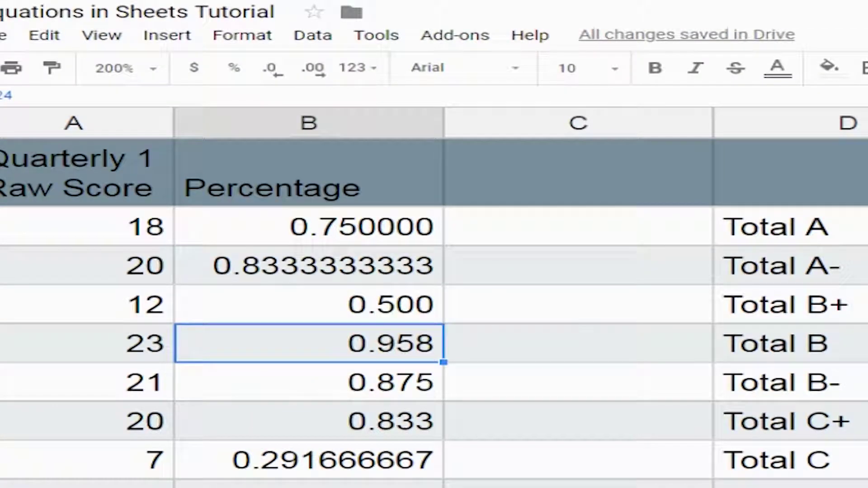
{"action": "left_click", "coordinate": [341, 122]}
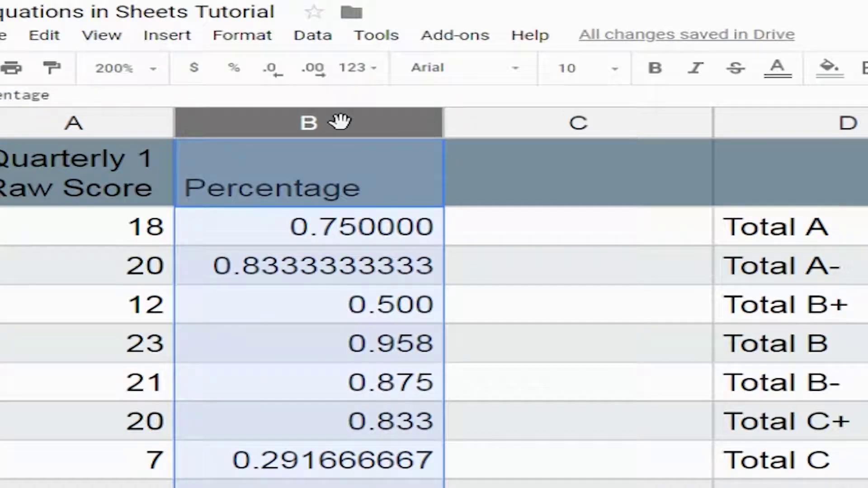
{"action": "left_click", "coordinate": [271, 76]}
{"action": "left_click", "coordinate": [271, 77]}
{"action": "left_click", "coordinate": [273, 79]}
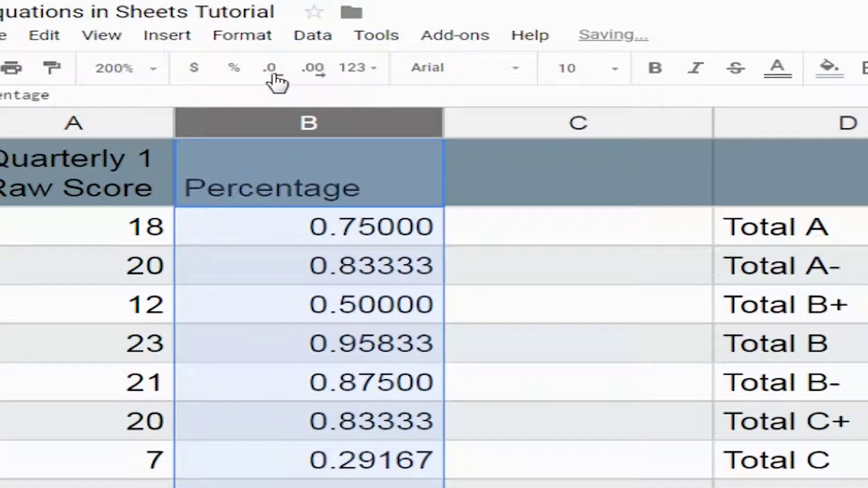
{"action": "left_click", "coordinate": [274, 77]}
{"action": "left_click", "coordinate": [274, 77]}
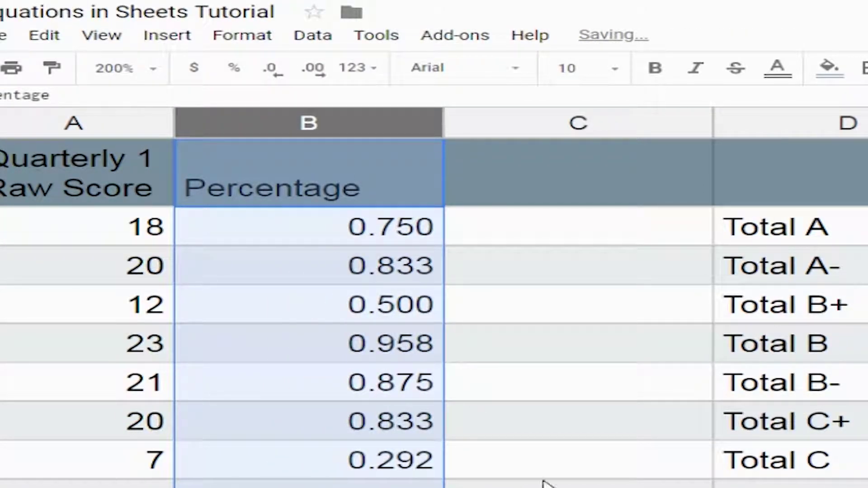
{"action": "left_click", "coordinate": [544, 477]}
{"action": "left_click", "coordinate": [360, 198]}
- Head column C 'Letter Grade'
{"action": "left_click_drag", "start_coordinate": [220, 237], "coordinate": [219, 359]}
{"action": "left_click", "coordinate": [360, 89]}
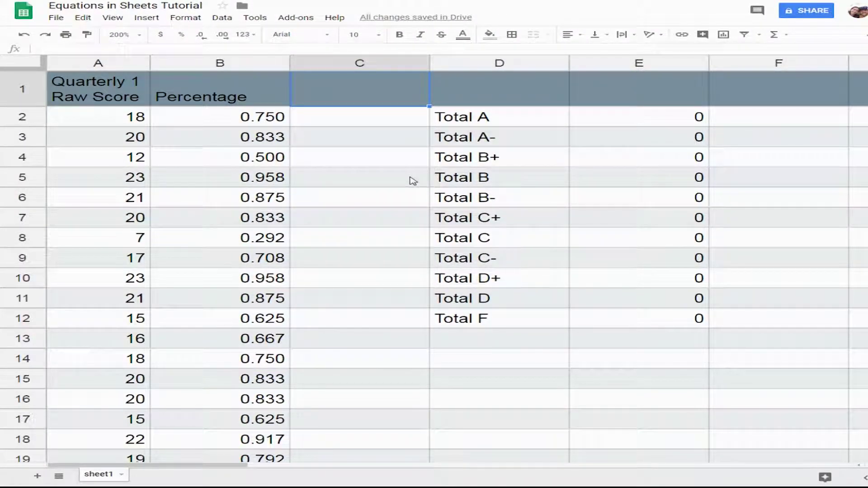
{"action": "type", "text": "Lettergrade"}
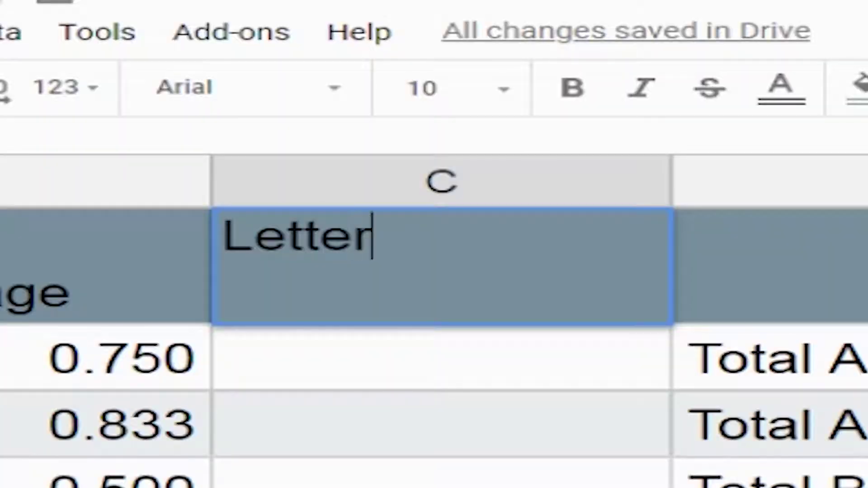
{"action": "key", "text": "Return"}
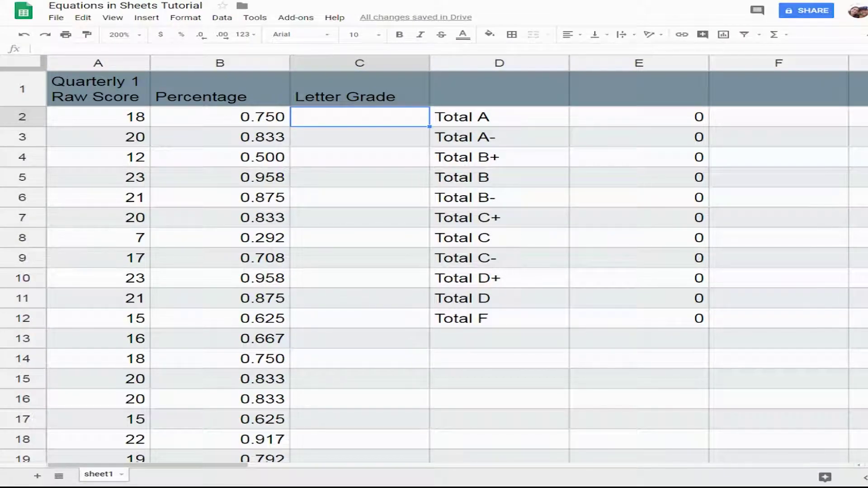
- Insert a new blank column before the scores and head it 'Name'
{"action": "right_click", "coordinate": [106, 61]}
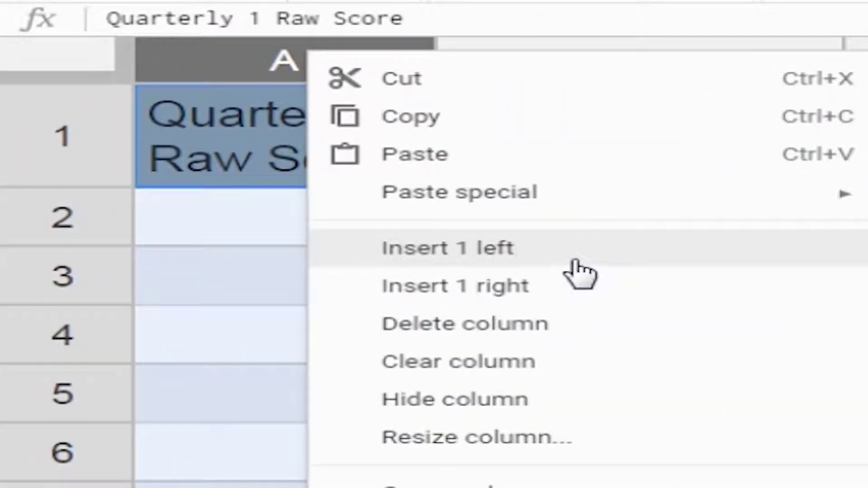
{"action": "left_click", "coordinate": [574, 263]}
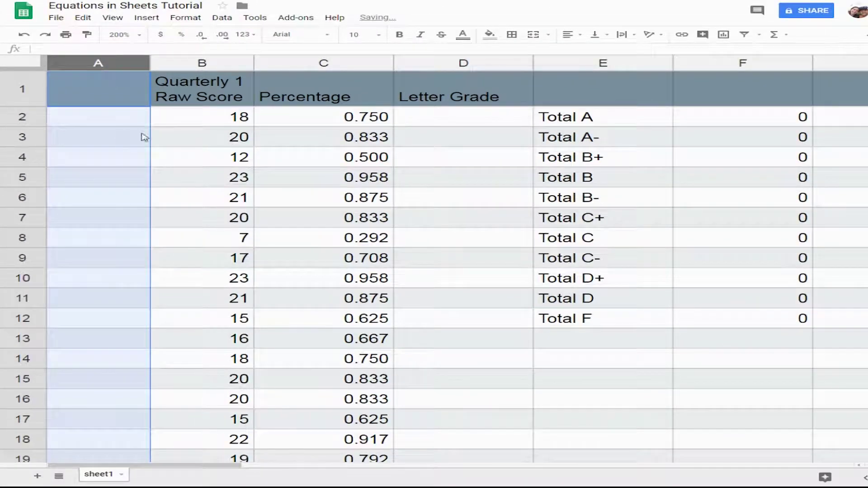
{"action": "left_click", "coordinate": [412, 166]}
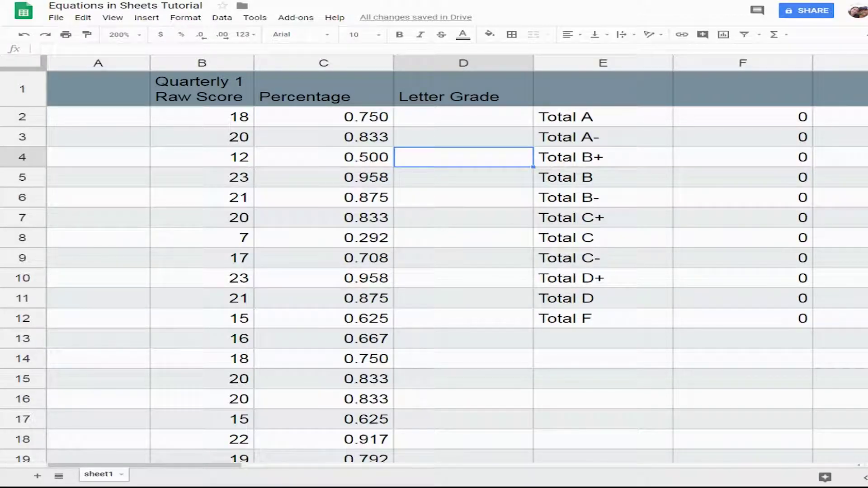
{"action": "left_click", "coordinate": [66, 84]}
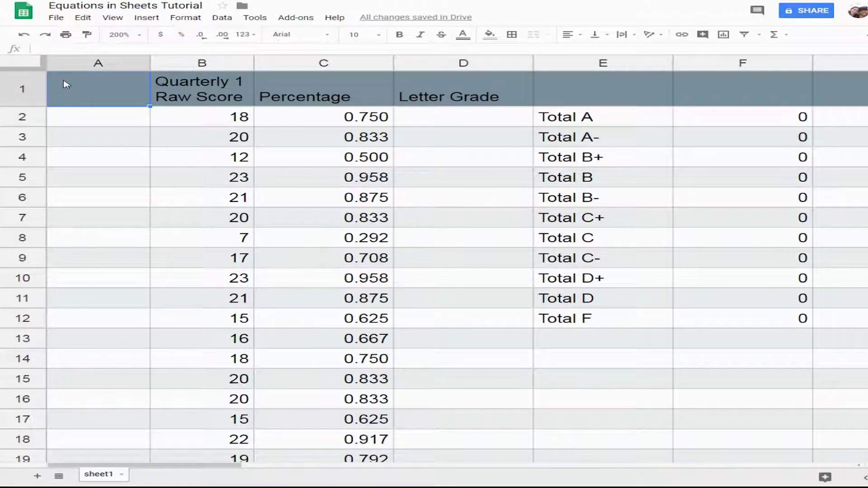
{"action": "type", "text": "Name"}
{"action": "key", "text": "Return"}
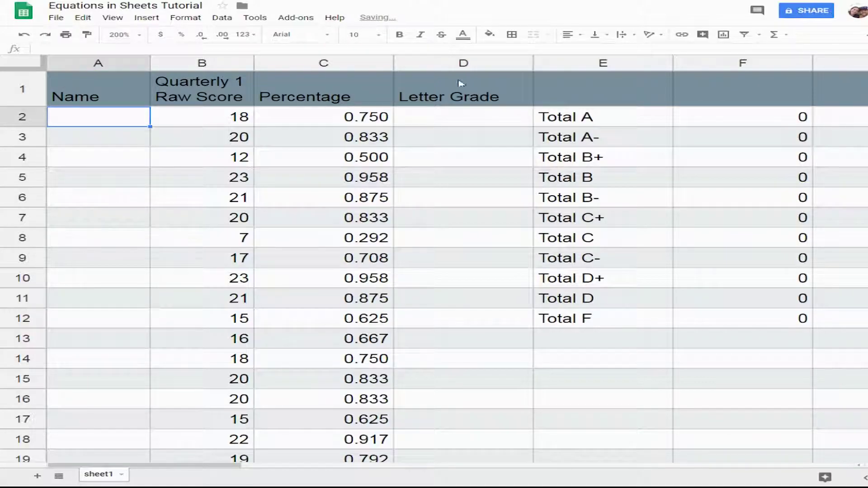
- Paste the IFS grading formula into D2 to compute the first letter grade
{"action": "left_click_drag", "start_coordinate": [487, 125], "coordinate": [506, 300]}
{"action": "left_click", "coordinate": [499, 260]}
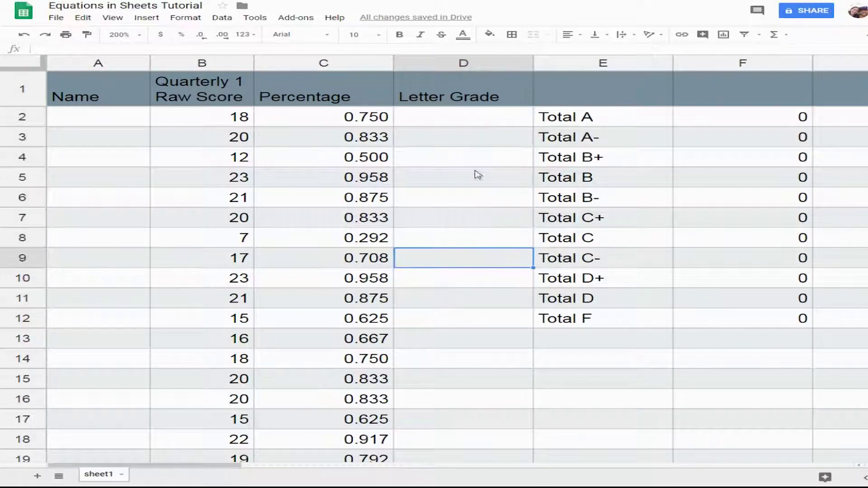
{"action": "left_click", "coordinate": [472, 131]}
{"action": "left_click", "coordinate": [470, 126]}
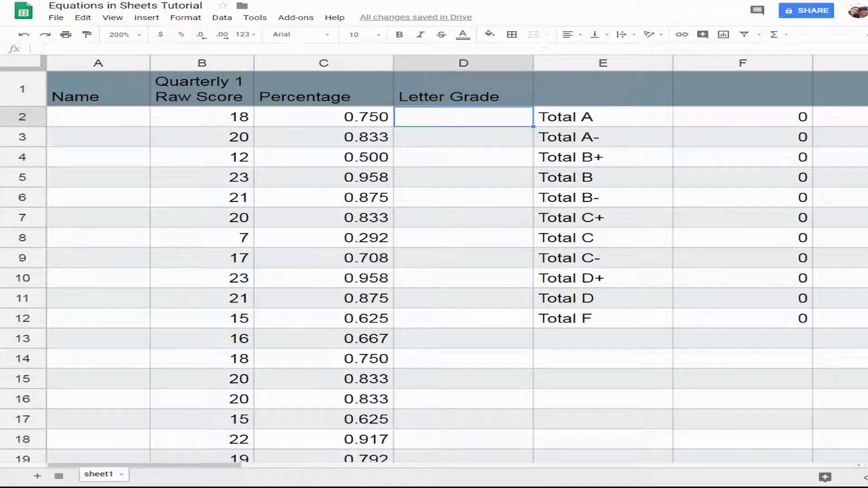
{"action": "type", "text": "=ifs(C2>0.925, \"A\", C2>0.895,\"A-\", C2>0.865, \"B+\", C2>0.825, \"B\", C2>0.795, \"B-\", C2>0.765, \"C+\",C2>0.725, \"C\", C2>0.695, \"C-\", C2>0.665, \"D+\", C2>0.595, \"D\", C2=0.595, \"D\", C2<0.595, \"F\")"}
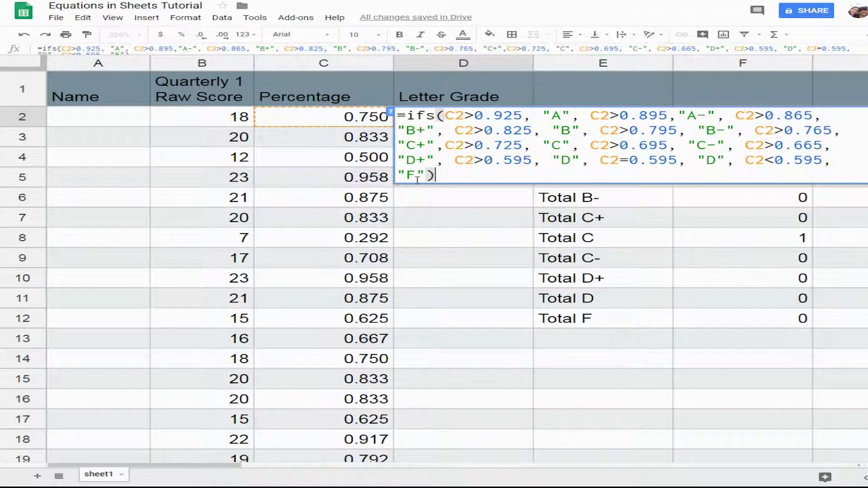
{"action": "left_click", "coordinate": [445, 216]}
- Fill the IFS grade formula down for every student and spot-check D6 and D13
{"action": "left_click", "coordinate": [491, 119]}
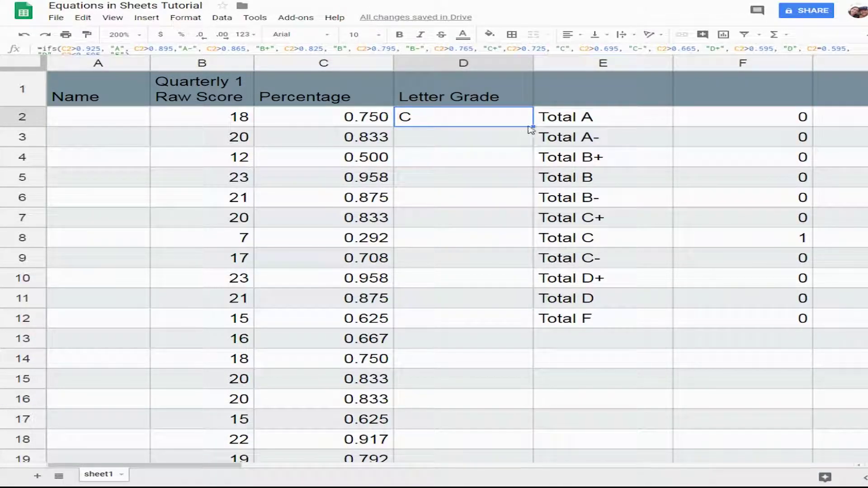
{"action": "left_click_drag", "start_coordinate": [534, 127], "coordinate": [436, 248]}
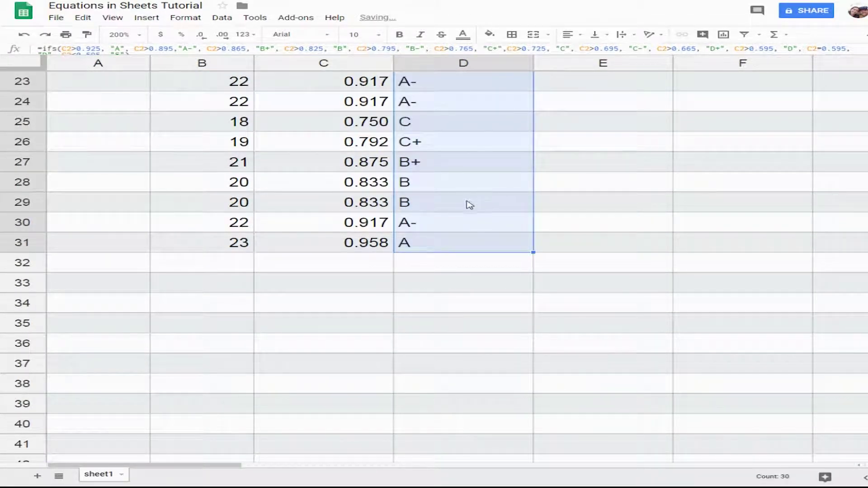
{"action": "scroll", "coordinate": [471, 205], "scroll_direction": "up", "scroll_amount": 10}
{"action": "left_click", "coordinate": [517, 202]}
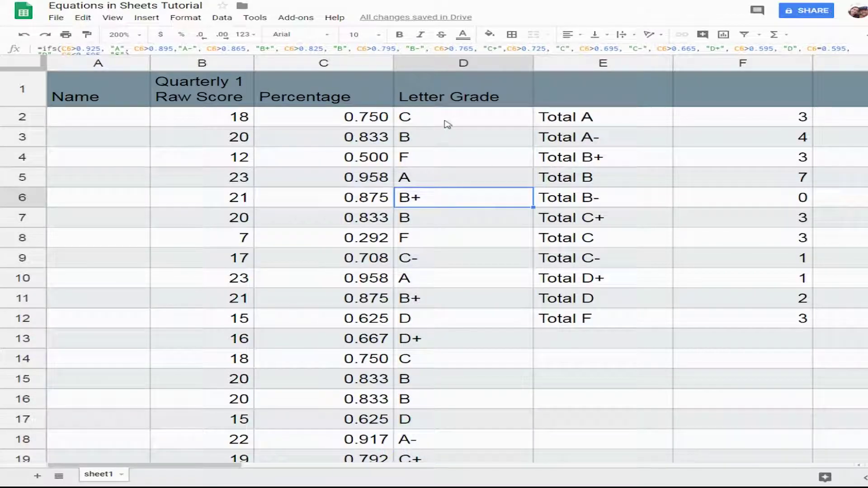
{"action": "left_click", "coordinate": [362, 221]}
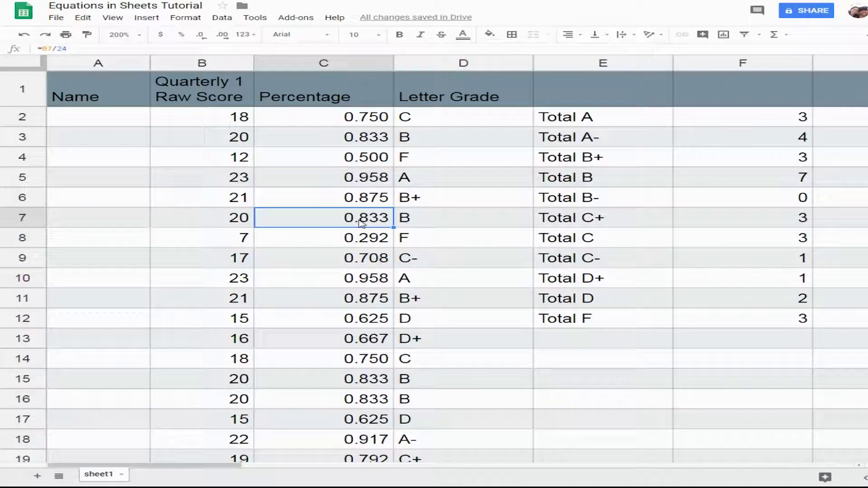
{"action": "left_click_drag", "start_coordinate": [466, 127], "coordinate": [459, 474]}
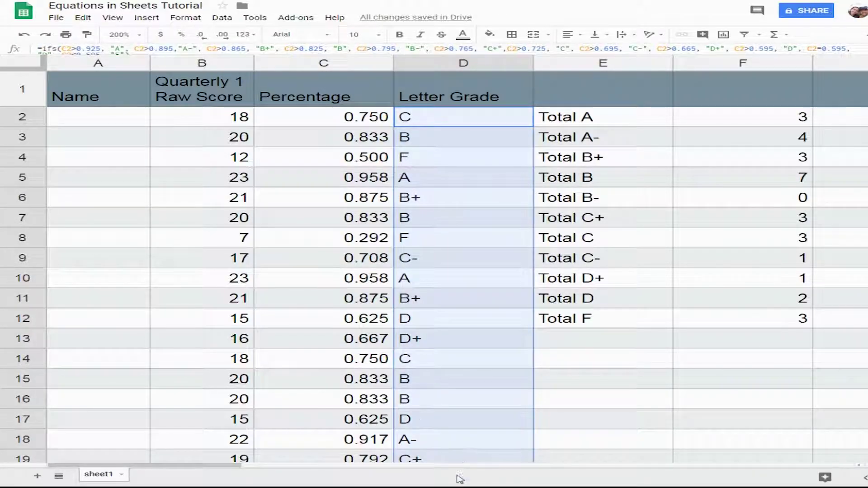
{"action": "left_click", "coordinate": [452, 338]}
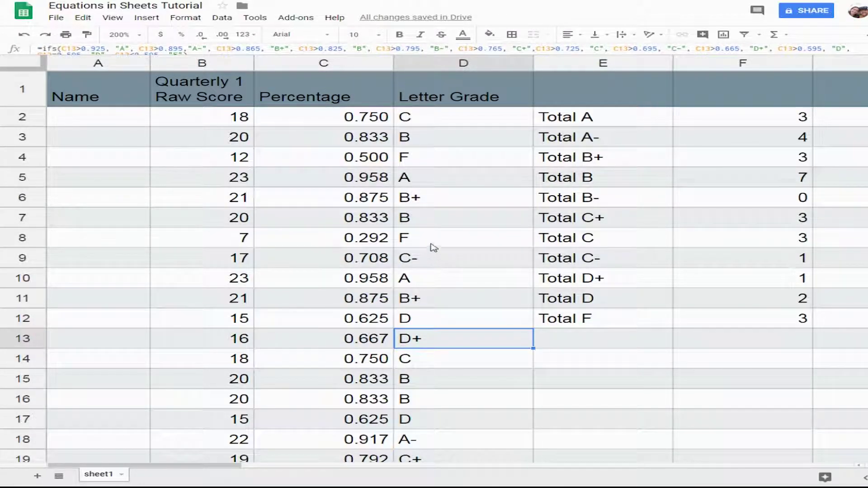
- Narrow the Percentage and Letter Grade columns and centre the letter grades
{"action": "left_click_drag", "start_coordinate": [393, 63], "coordinate": [368, 63]}
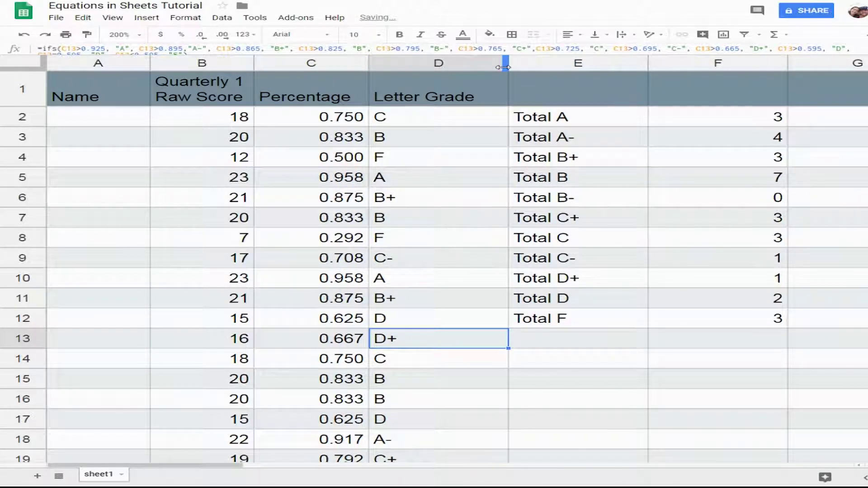
{"action": "left_click_drag", "start_coordinate": [503, 67], "coordinate": [480, 67]}
{"action": "left_click", "coordinate": [423, 63]}
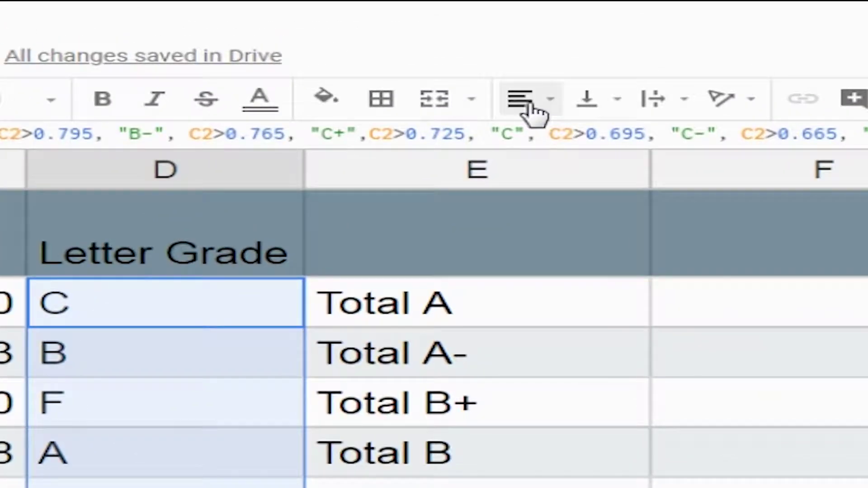
{"action": "left_click", "coordinate": [569, 35]}
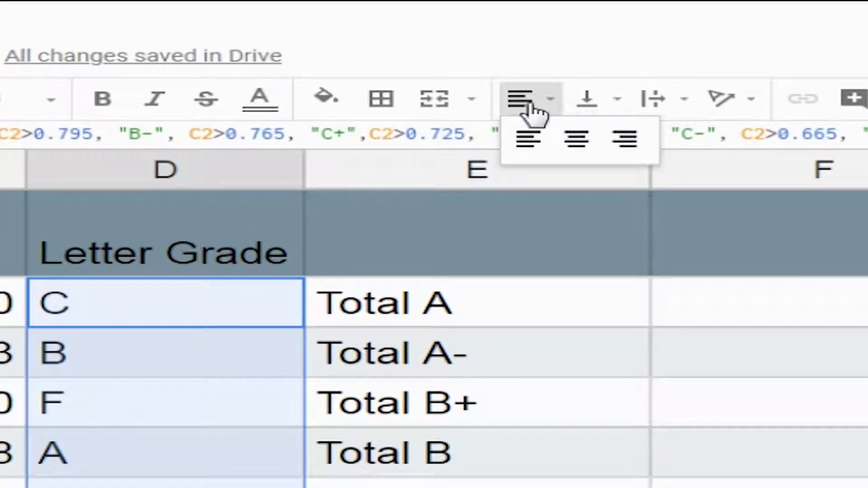
{"action": "left_click", "coordinate": [577, 144]}
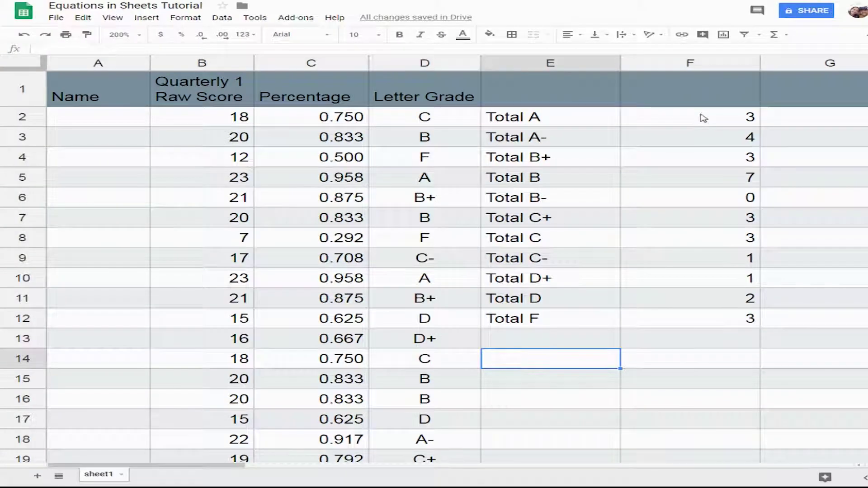
- Review the Total A COUNTIF formula in F2, then select the Percentage values in column C
{"action": "left_click", "coordinate": [857, 302]}
{"action": "double_click", "coordinate": [857, 301]}
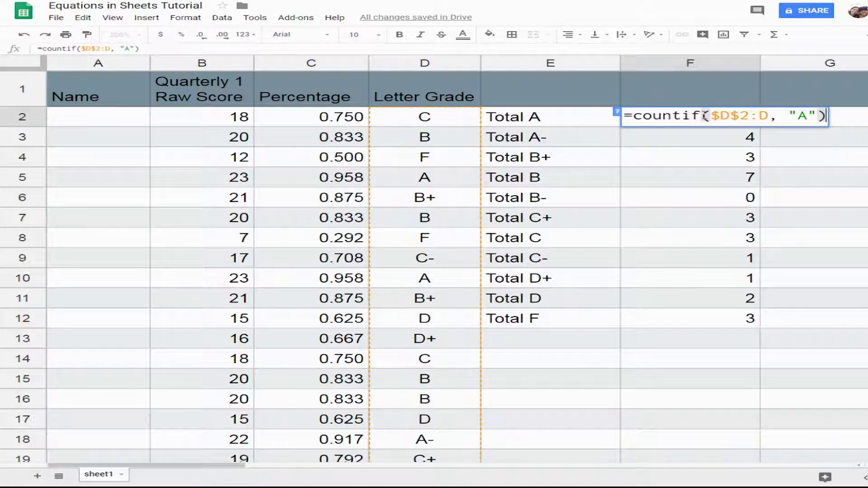
{"action": "left_click", "coordinate": [557, 140]}
{"action": "left_click", "coordinate": [425, 116]}
{"action": "key", "text": "ctrl+shift+Down"}
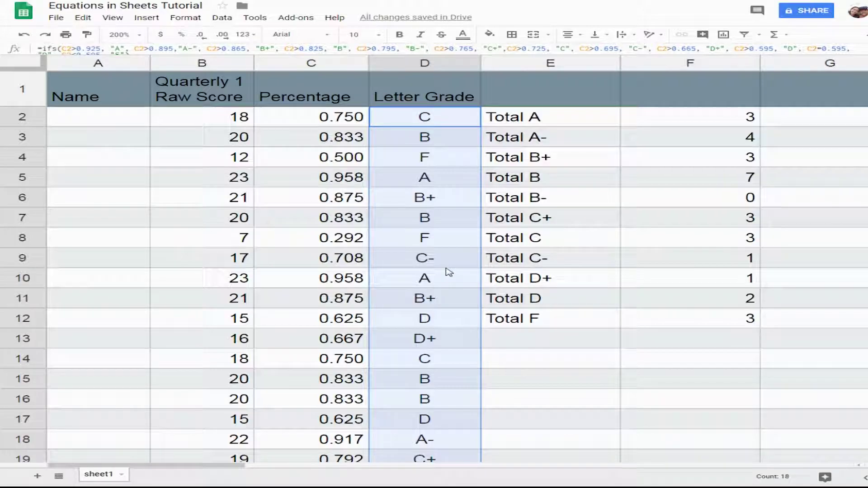
{"action": "left_click_drag", "start_coordinate": [341, 118], "coordinate": [338, 158]}
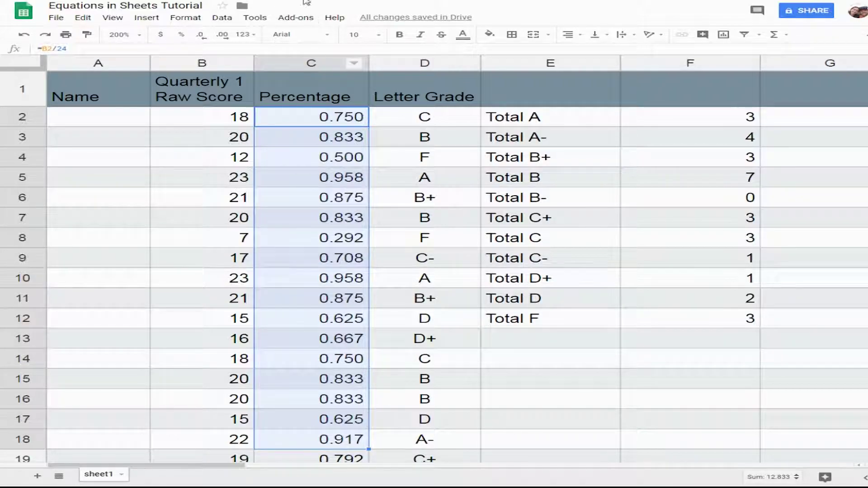
{"action": "left_click", "coordinate": [147, 18]}
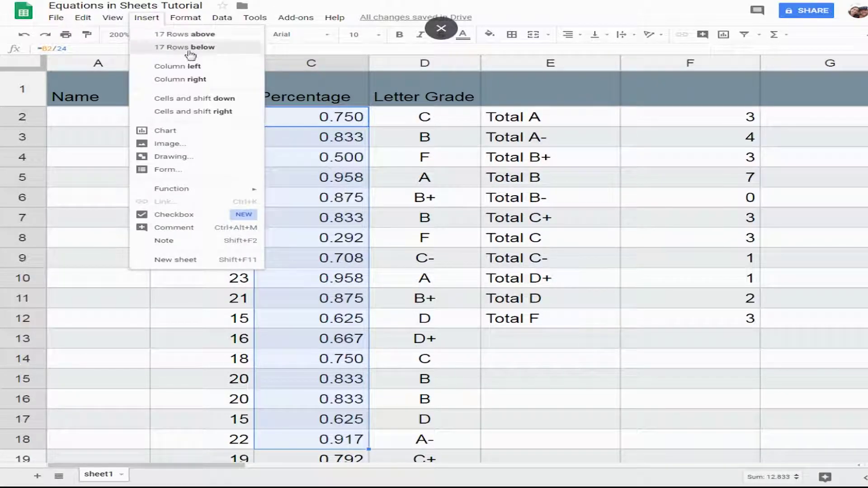
{"action": "left_click", "coordinate": [183, 132]}
{"action": "left_click_drag", "start_coordinate": [416, 142], "coordinate": [228, 125]}
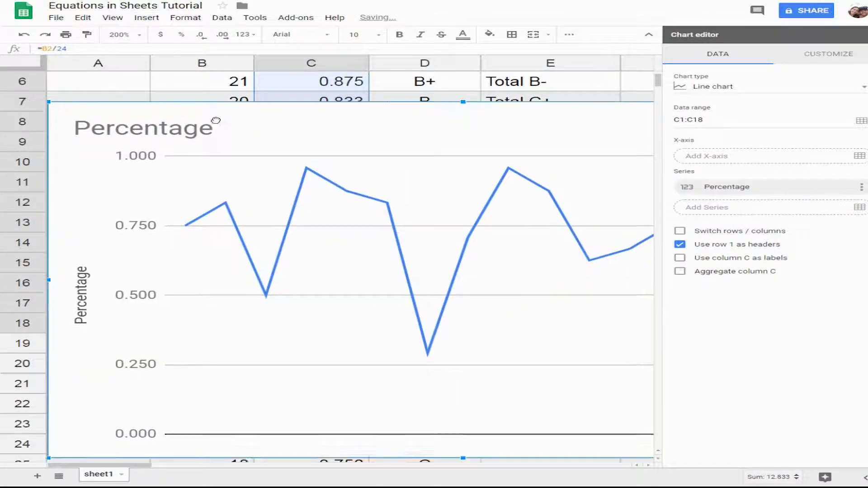
{"action": "left_click", "coordinate": [712, 90]}
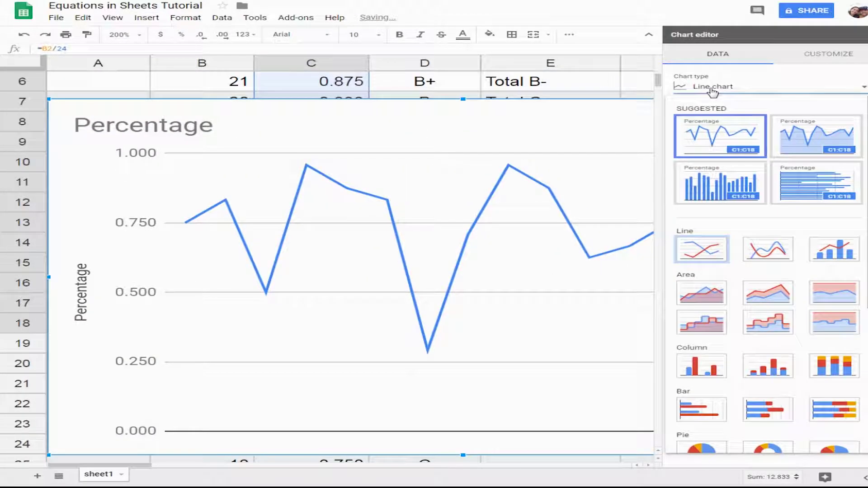
{"action": "left_click", "coordinate": [713, 191]}
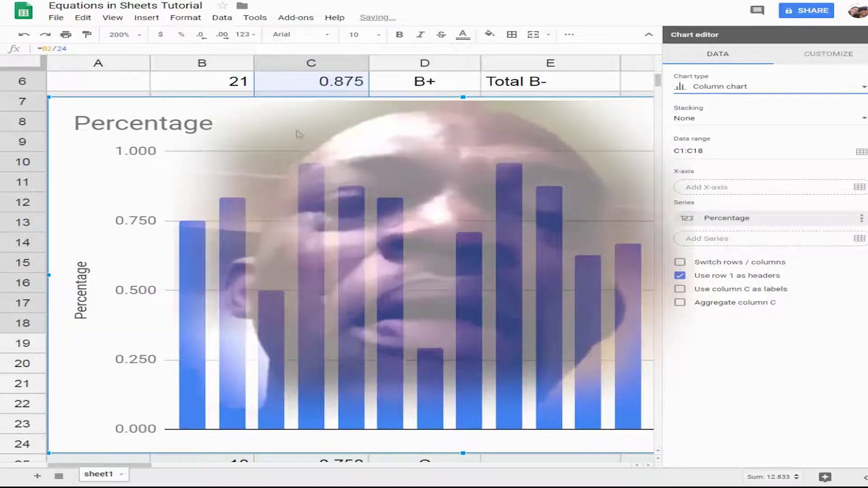
{"action": "left_click", "coordinate": [119, 36]}
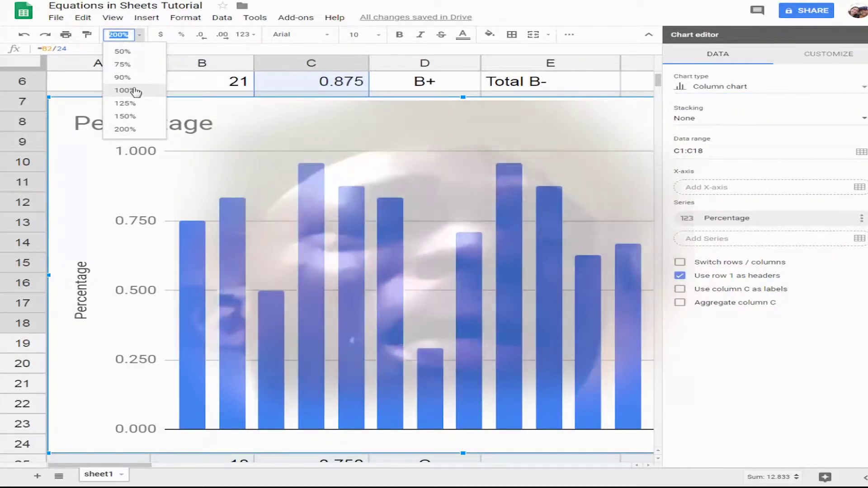
{"action": "left_click", "coordinate": [133, 90]}
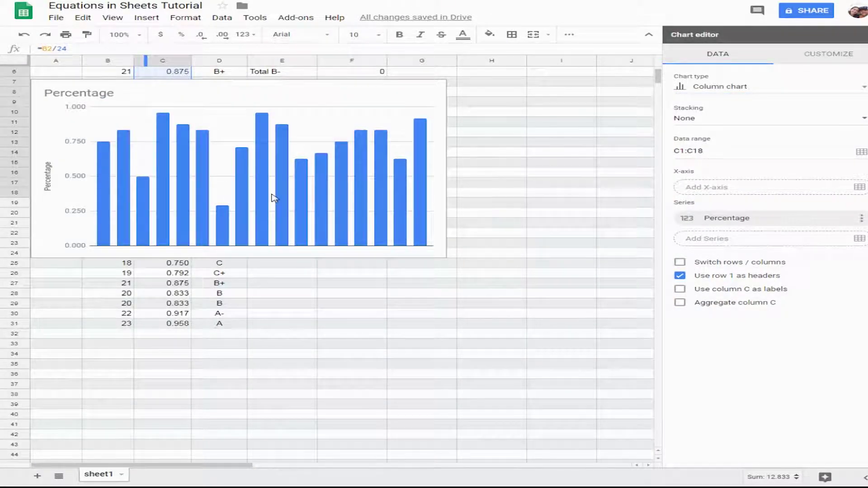
{"action": "left_click", "coordinate": [312, 135]}
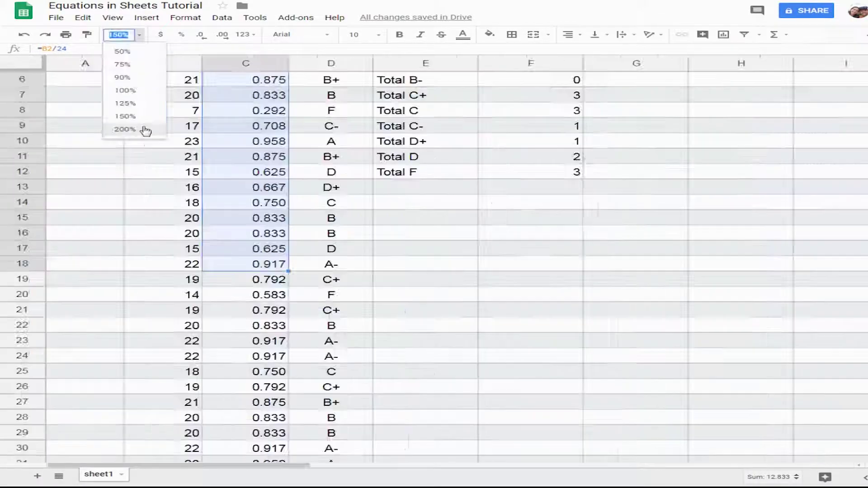
{"action": "left_click", "coordinate": [142, 130]}
{"action": "scroll", "coordinate": [289, 211], "scroll_direction": "up", "scroll_amount": 3}
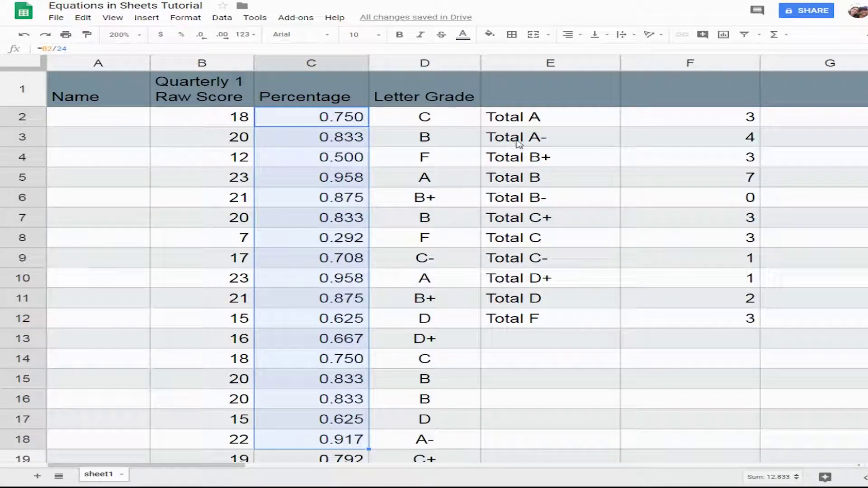
- Step through the grade total labels, such as Total D+ and Total C-
{"action": "left_click_drag", "start_coordinate": [548, 131], "coordinate": [573, 329]}
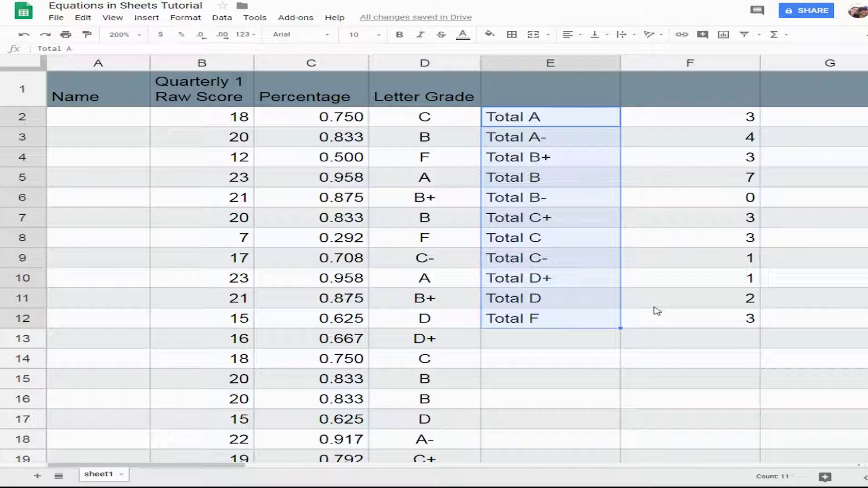
{"action": "left_click", "coordinate": [566, 277]}
{"action": "left_click", "coordinate": [564, 298]}
{"action": "left_click", "coordinate": [562, 260]}
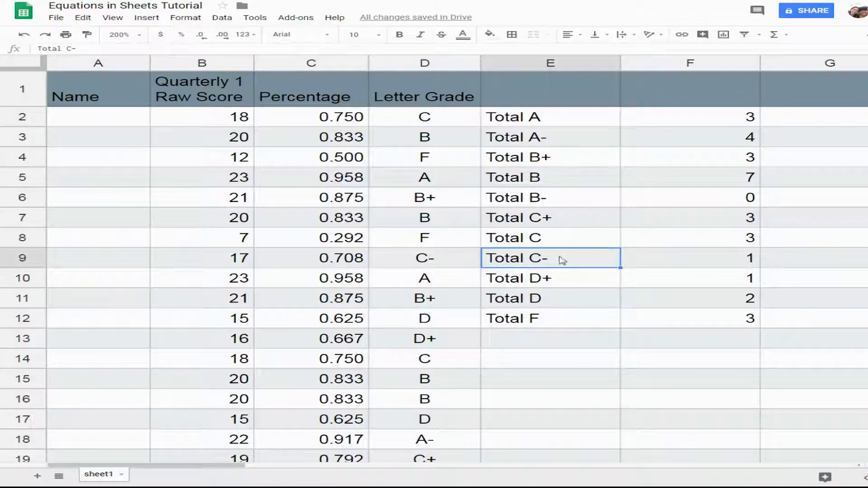
{"action": "left_click", "coordinate": [565, 239]}
{"action": "left_click", "coordinate": [565, 226]}
{"action": "left_click", "coordinate": [566, 258]}
- Inspect F2's COUNTIF range and "A" criterion, leaving the formula unchanged
{"action": "left_click_drag", "start_coordinate": [581, 122], "coordinate": [669, 322]}
{"action": "double_click", "coordinate": [673, 117]}
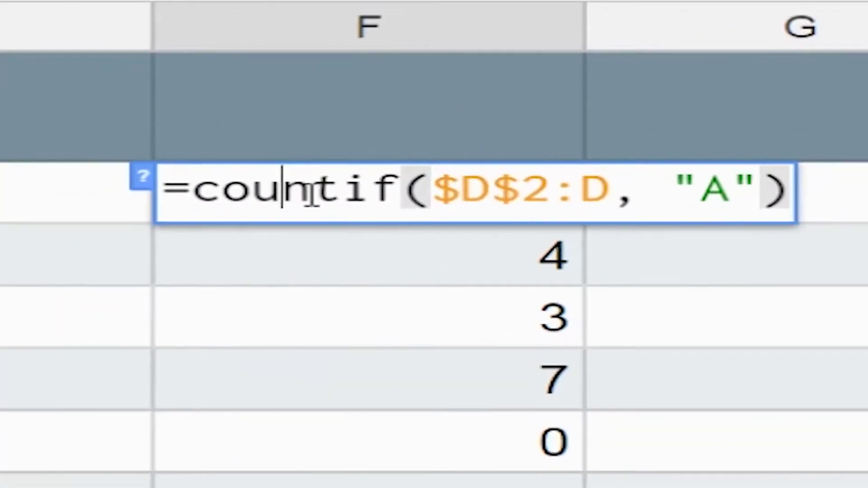
{"action": "left_click", "coordinate": [723, 116]}
{"action": "left_click_drag", "start_coordinate": [467, 190], "coordinate": [595, 190]}
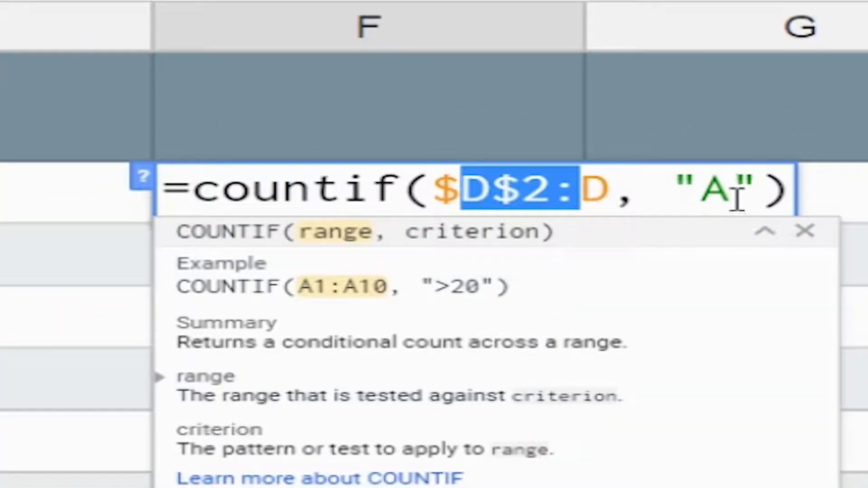
{"action": "left_click_drag", "start_coordinate": [672, 190], "coordinate": [731, 197]}
{"action": "left_click", "coordinate": [323, 355]}
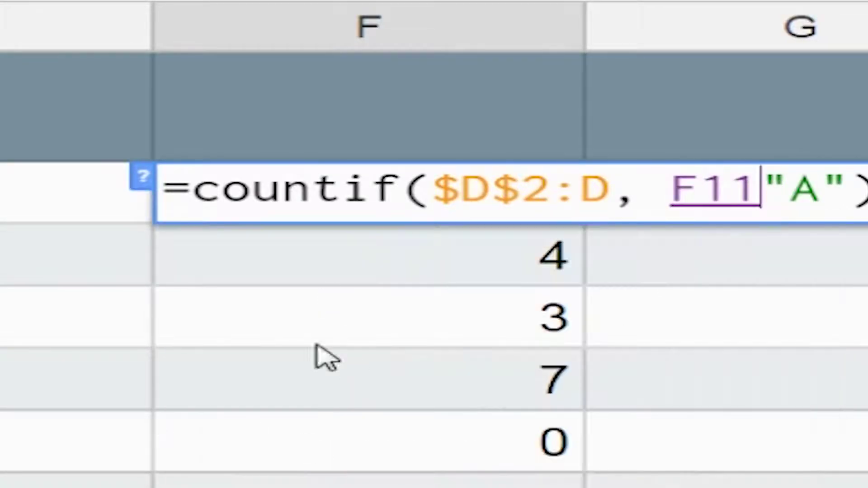
{"action": "key", "text": "Escape"}
- Review the Total A- and Total B+ COUNTIF formulas, then reselect E2:F12
{"action": "left_click", "coordinate": [340, 271]}
{"action": "double_click", "coordinate": [337, 260]}
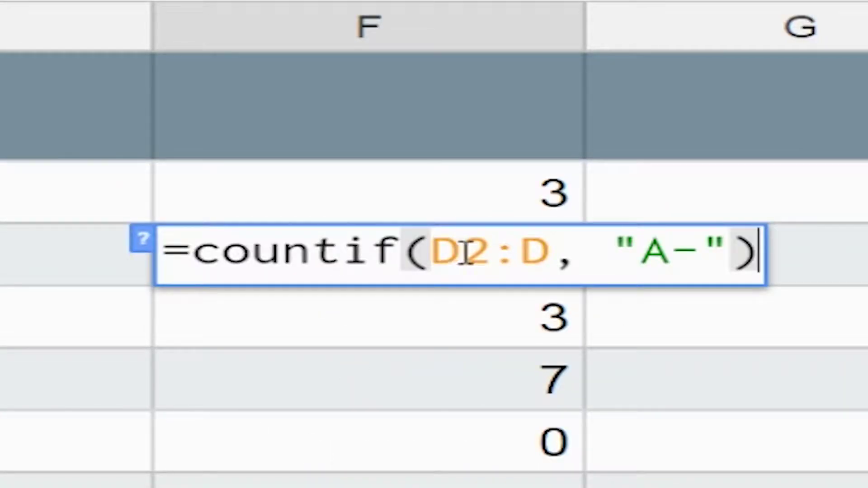
{"action": "key", "text": "Return"}
{"action": "double_click", "coordinate": [585, 307]}
{"action": "key", "text": "Return"}
{"action": "key", "text": "Return"}
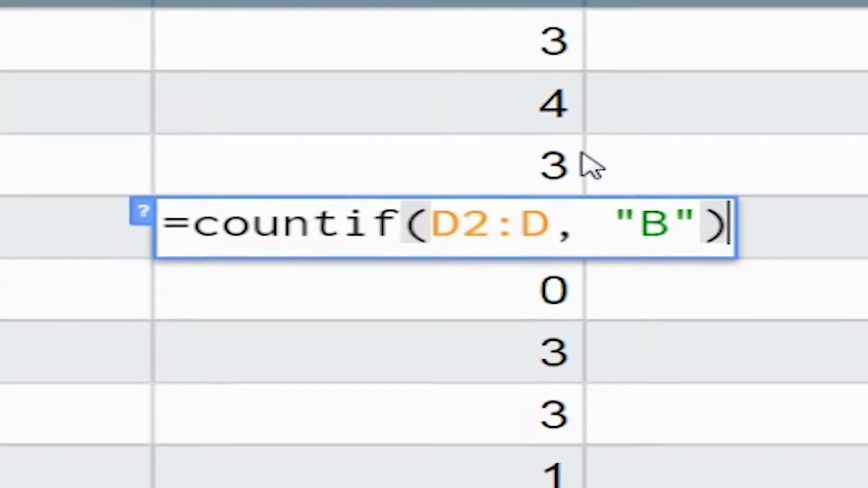
{"action": "key", "text": "Return"}
{"action": "key", "text": "Return"}
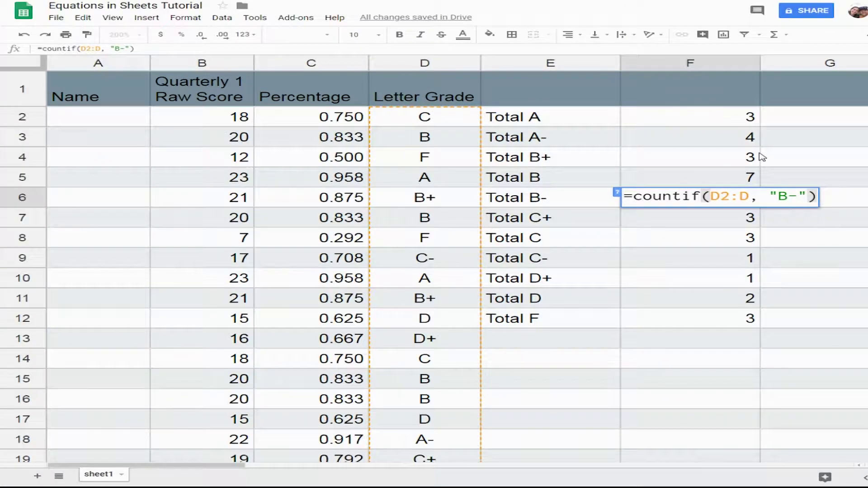
{"action": "key", "text": "Return"}
{"action": "left_click_drag", "start_coordinate": [520, 117], "coordinate": [703, 324]}
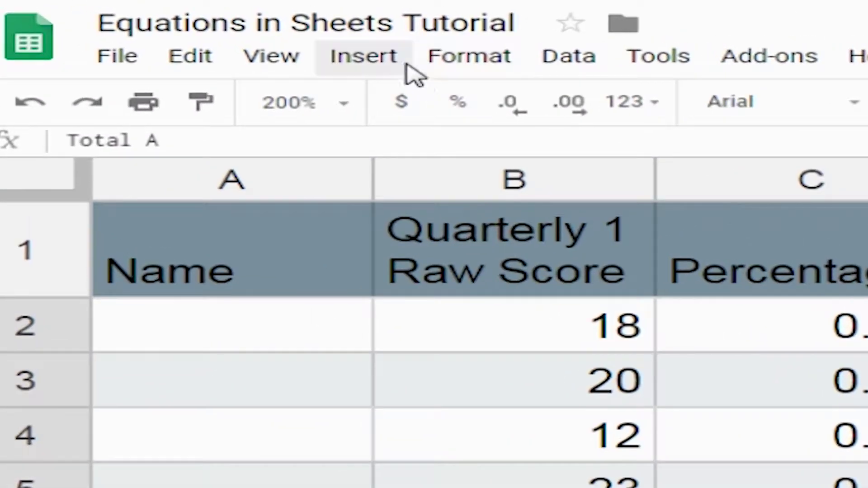
- Insert a column chart of the grade totals and zoom the sheet to 150%
{"action": "left_click", "coordinate": [151, 18]}
{"action": "left_click", "coordinate": [474, 193]}
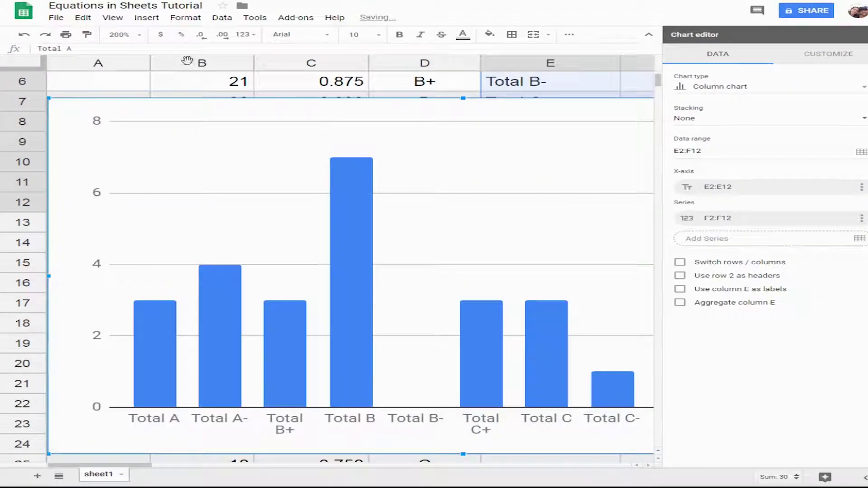
{"action": "left_click", "coordinate": [120, 35]}
{"action": "left_click", "coordinate": [126, 116]}
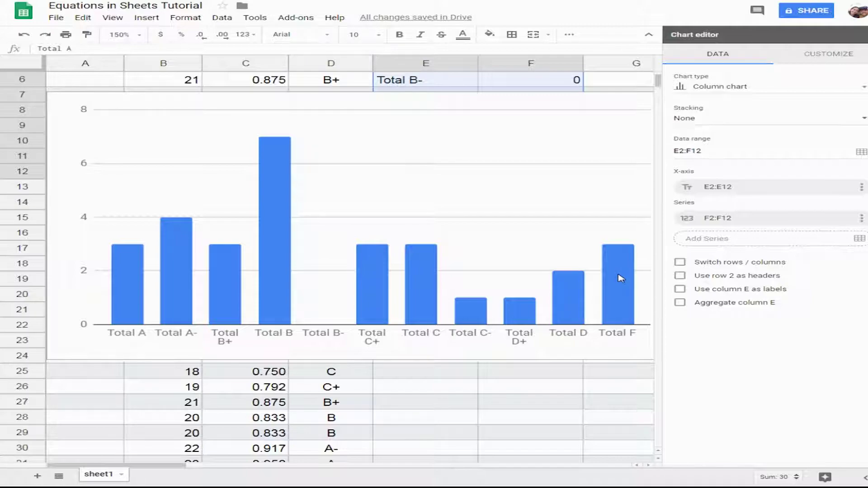
- Close the Chart editor and place the chart just below the totals table
{"action": "left_click", "coordinate": [455, 247]}
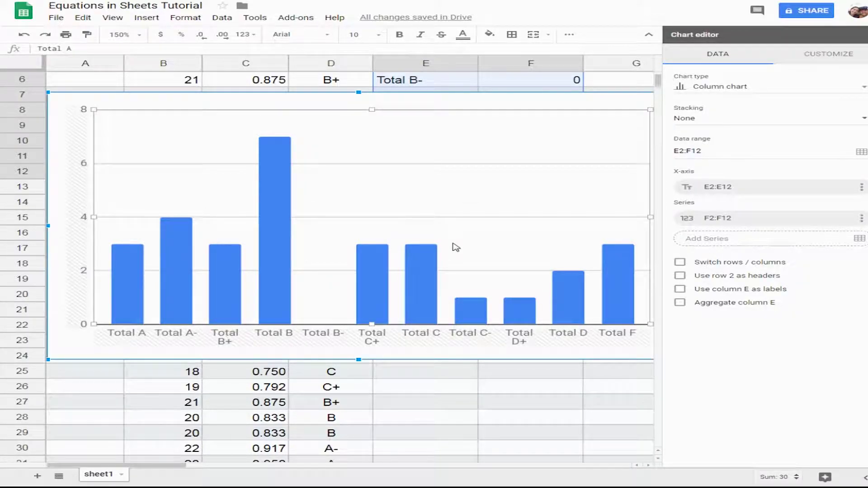
{"action": "key", "text": "Escape"}
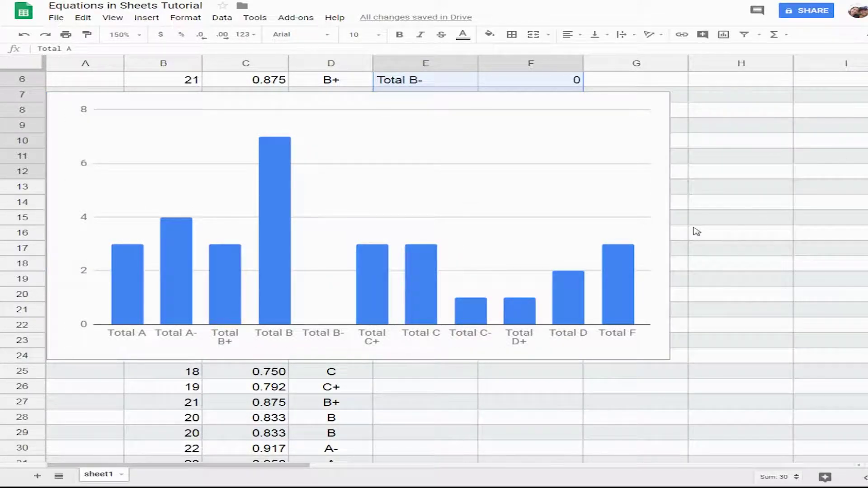
{"action": "left_click", "coordinate": [496, 149]}
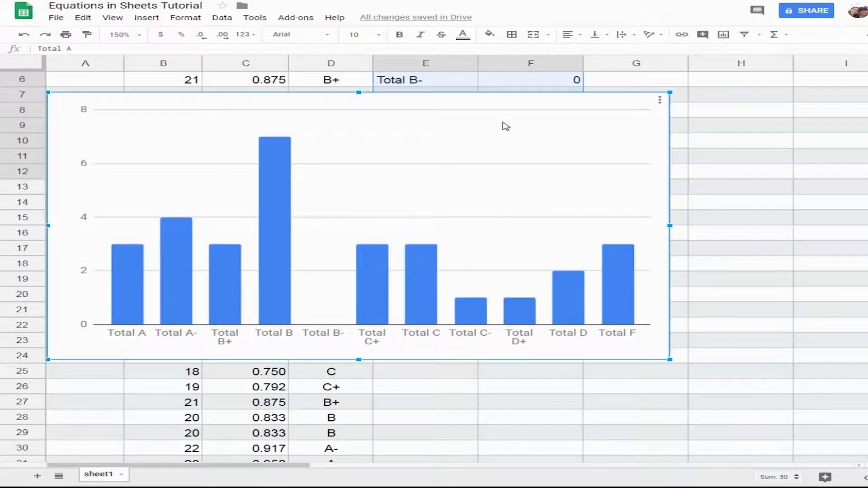
{"action": "left_click_drag", "start_coordinate": [503, 126], "coordinate": [801, 261]}
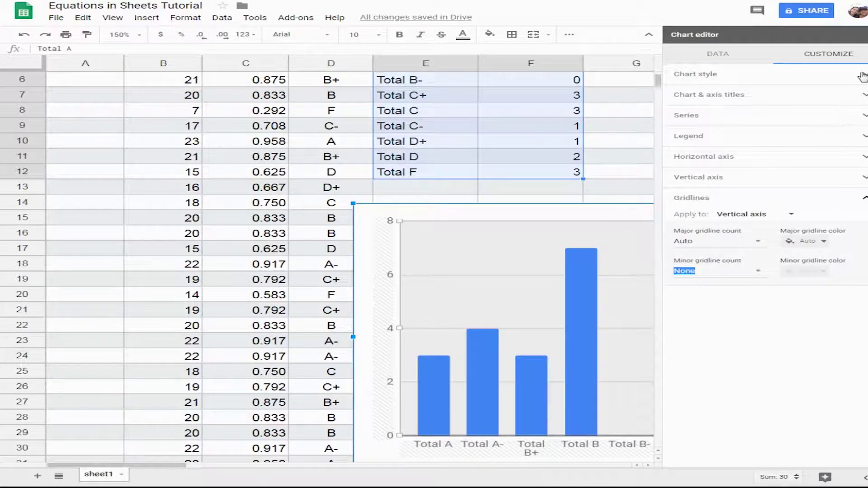
{"action": "left_click", "coordinate": [865, 37]}
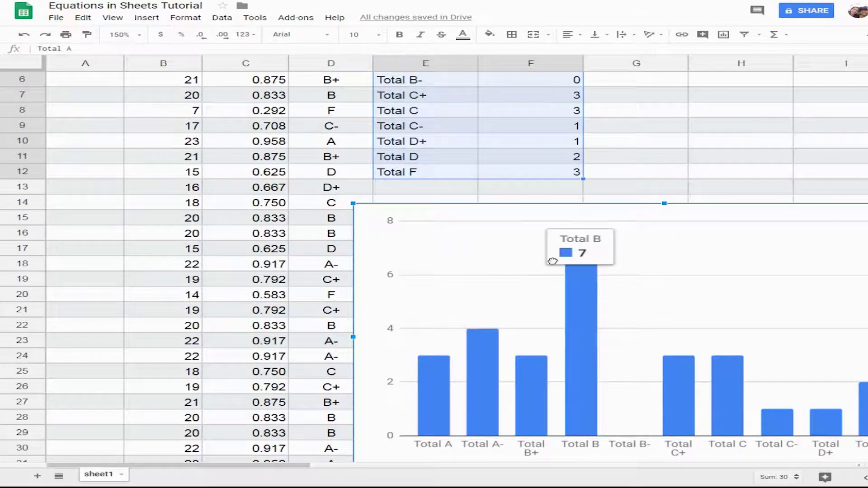
{"action": "left_click_drag", "start_coordinate": [552, 233], "coordinate": [293, 232]}
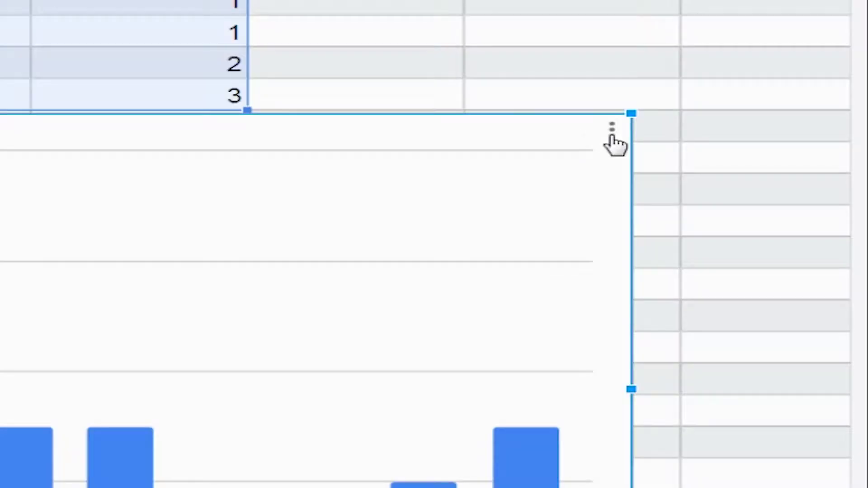
- Move the grade totals column chart from sheet1 onto its own new sheet, Chart1
{"action": "left_click", "coordinate": [611, 131]}
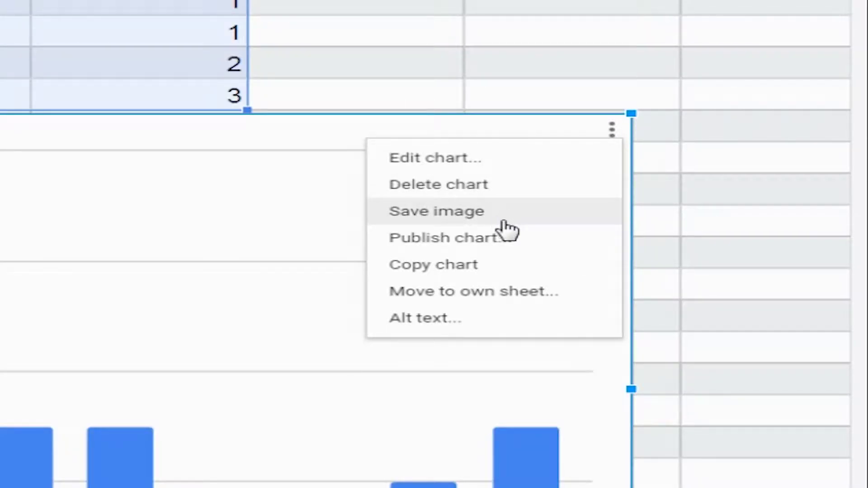
{"action": "left_click", "coordinate": [461, 300]}
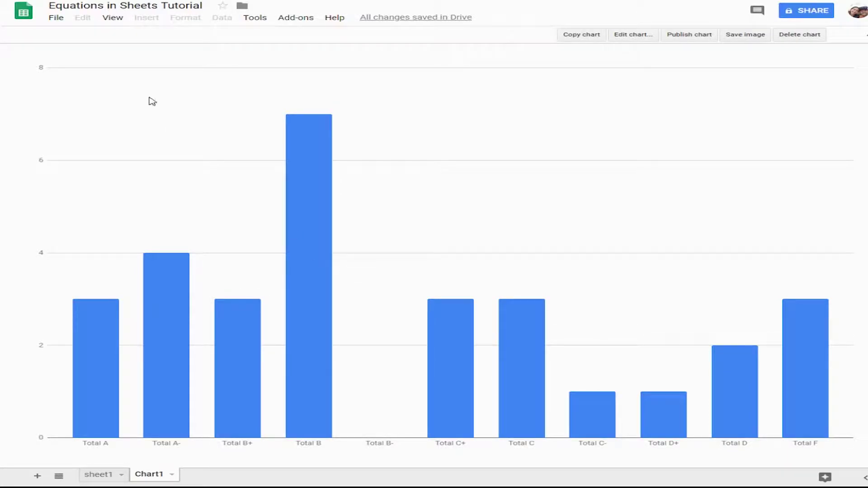
{"action": "mouse_move", "coordinate": [316, 166]}
- Return to the score sheet and rename it 'Period 1'
{"action": "left_click", "coordinate": [99, 474]}
{"action": "left_click", "coordinate": [429, 326]}
{"action": "scroll", "coordinate": [436, 341], "scroll_direction": "up", "scroll_amount": 3}
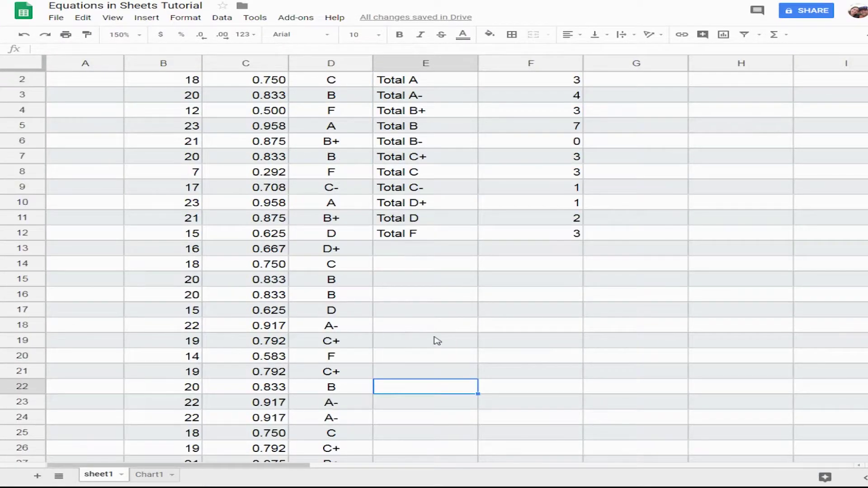
{"action": "left_click_drag", "start_coordinate": [158, 111], "coordinate": [479, 450]}
{"action": "left_click", "coordinate": [464, 402]}
{"action": "scroll", "coordinate": [444, 389], "scroll_direction": "up", "scroll_amount": 5}
{"action": "right_click", "coordinate": [100, 474]}
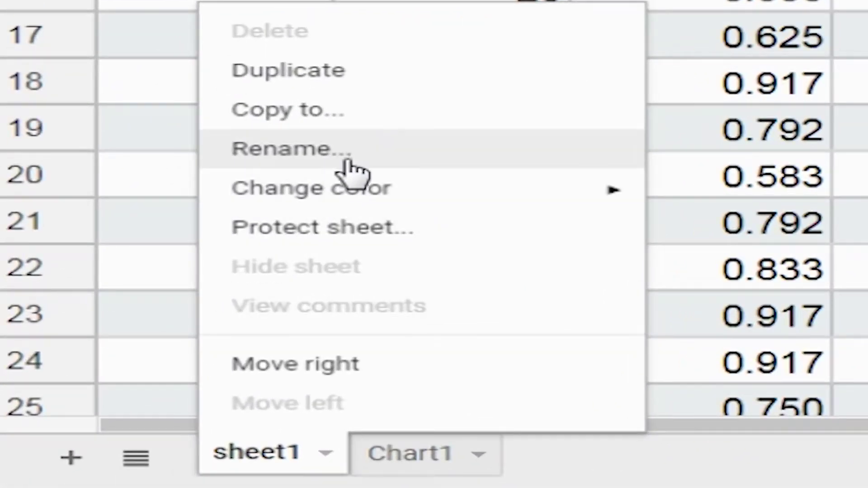
{"action": "left_click", "coordinate": [348, 164]}
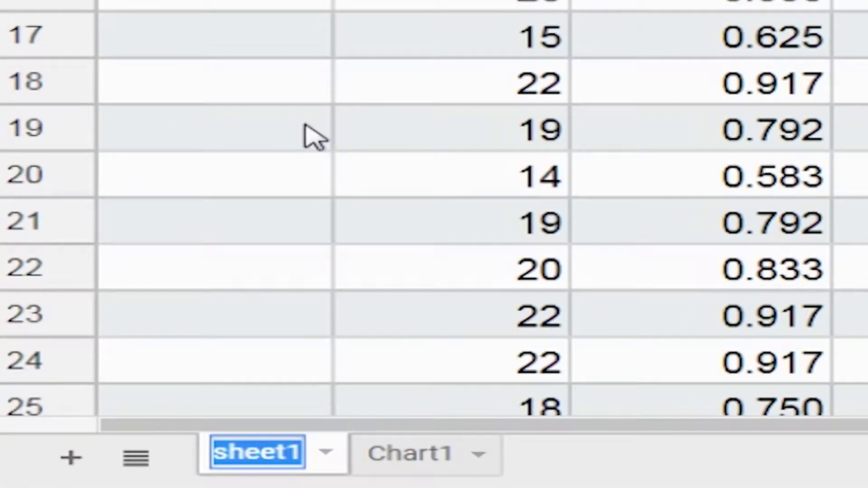
{"action": "type", "text": "Period 1"}
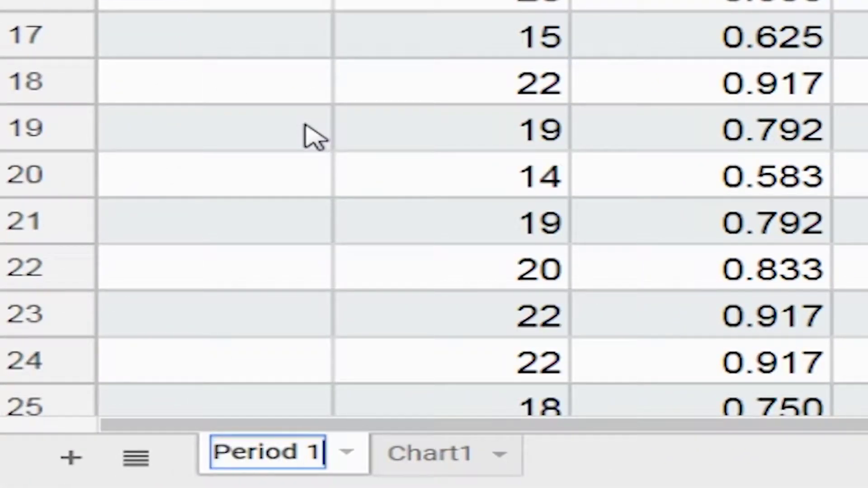
{"action": "key", "text": "Return"}
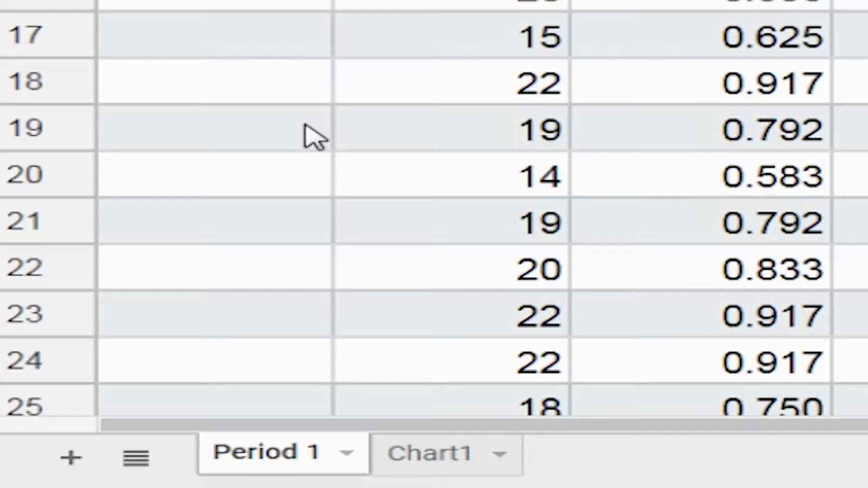
- Rename the Chart1 sheet to 'Chart_P1'
{"action": "right_click", "coordinate": [449, 470]}
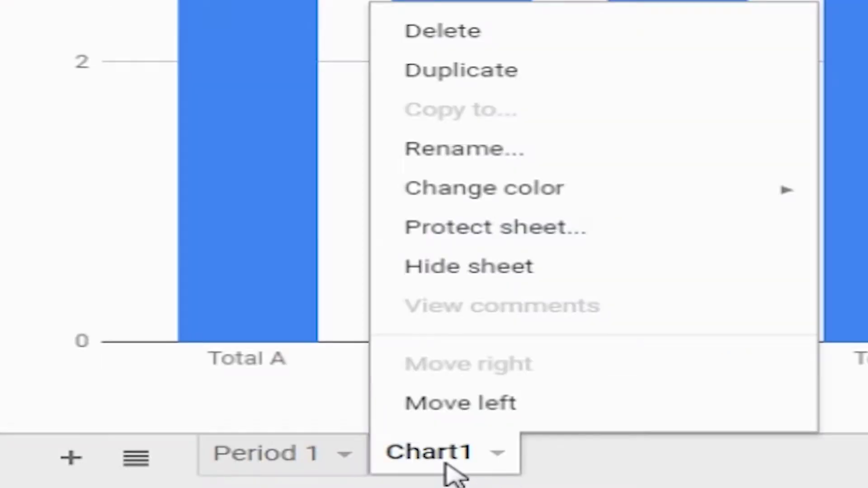
{"action": "left_click", "coordinate": [498, 156]}
{"action": "key", "text": "End"}
{"action": "key", "text": "BackSpace"}
{"action": "type", "text": "_P1"}
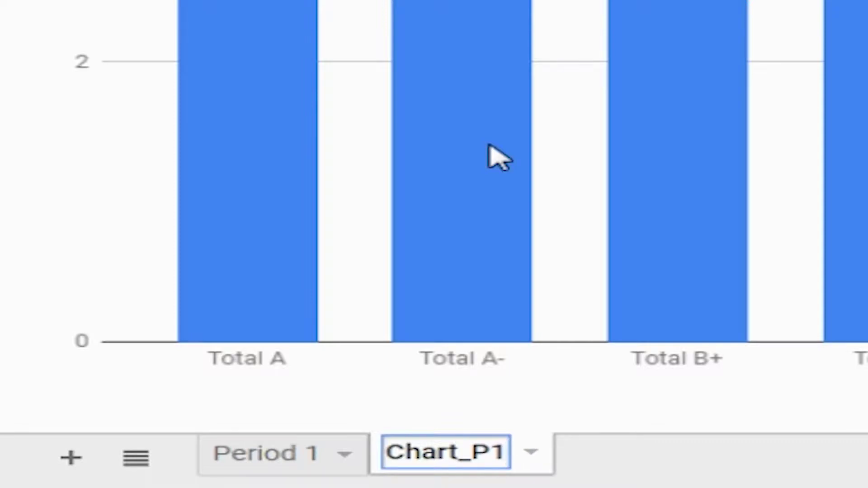
{"action": "key", "text": "Return"}
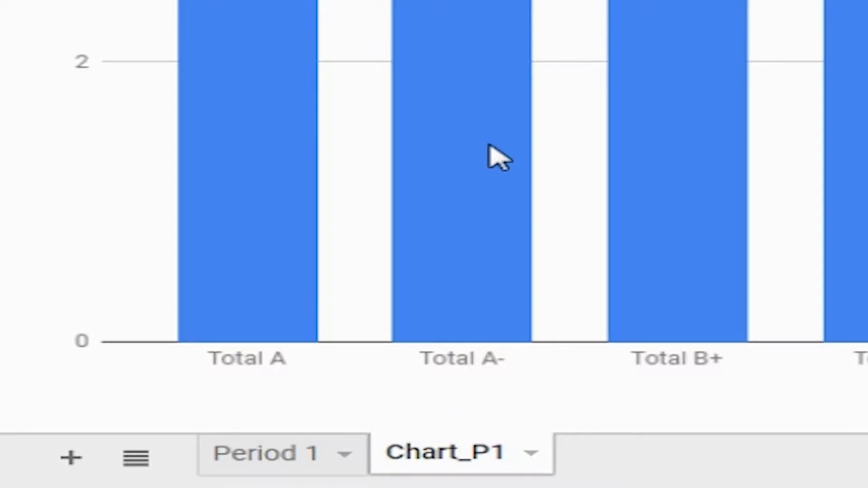
- On Period 1, select the raw score column B and the Letter Grade column to review them
{"action": "left_click", "coordinate": [253, 454]}
{"action": "left_click", "coordinate": [180, 85]}
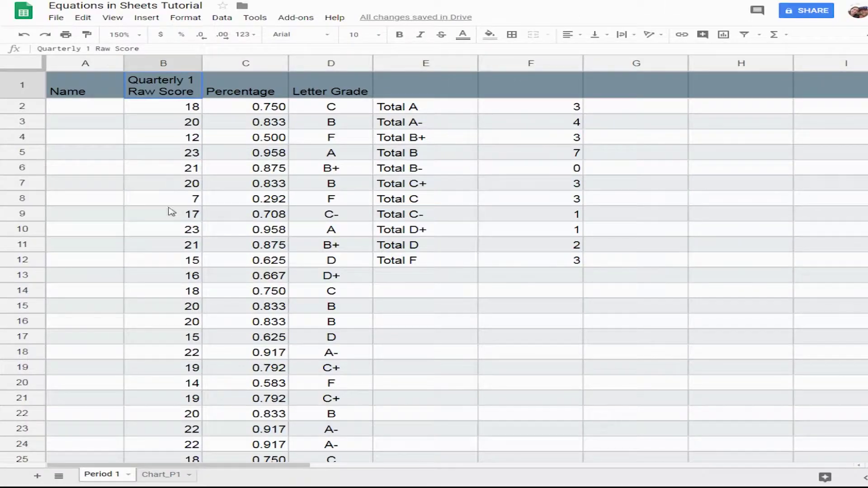
{"action": "left_click", "coordinate": [171, 213], "text": "shift"}
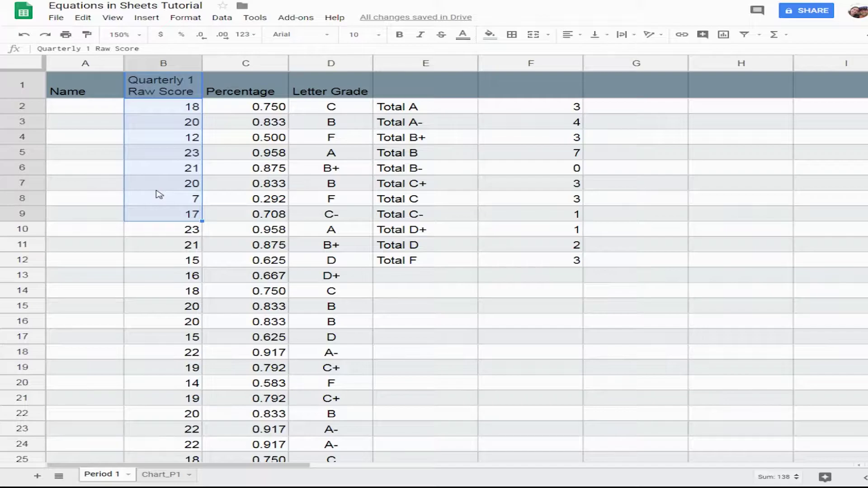
{"action": "left_click", "coordinate": [338, 89]}
{"action": "key", "text": "shift+Down"}
{"action": "key", "text": "shift+Down"}
{"action": "key", "text": "shift+Down"}
{"action": "key", "text": "shift+Down"}
{"action": "key", "text": "shift+Down"}
{"action": "key", "text": "shift+Down"}
{"action": "key", "text": "shift+Down"}
{"action": "key", "text": "shift+Down"}
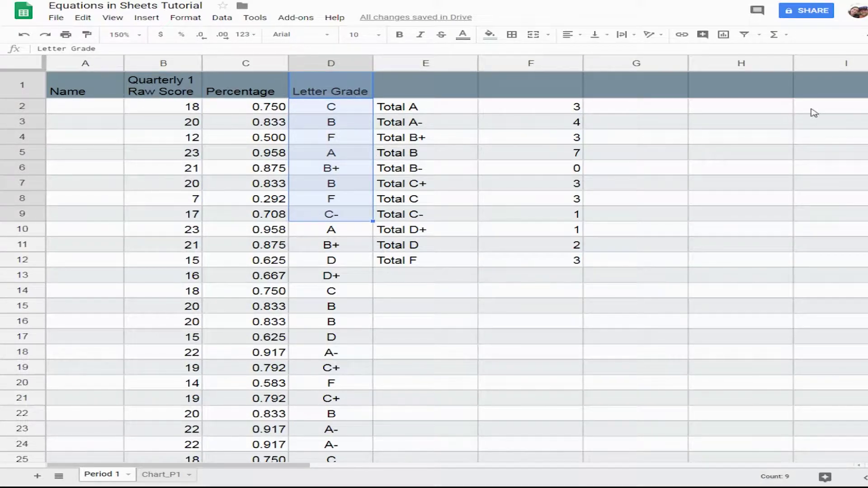
{"action": "left_click", "coordinate": [324, 87]}
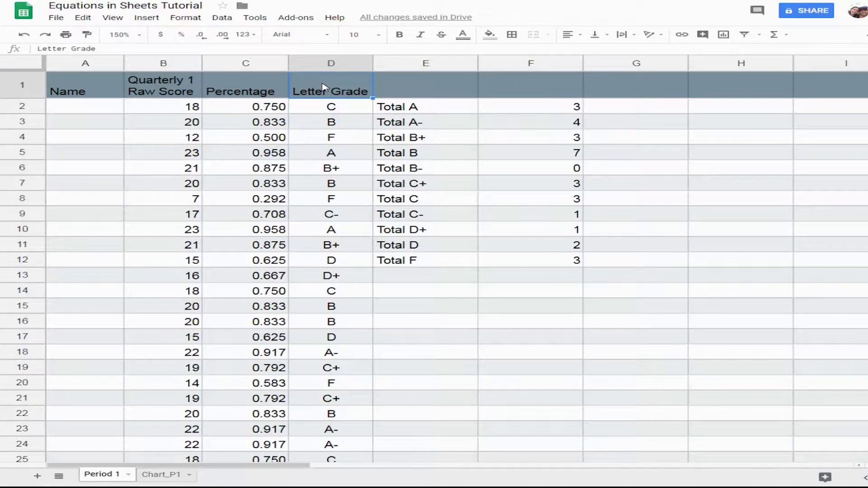
- Highlight columns D, E, F and G and the grade totals F2:F8 to explain the layout
{"action": "left_click_drag", "start_coordinate": [324, 87], "coordinate": [331, 373]}
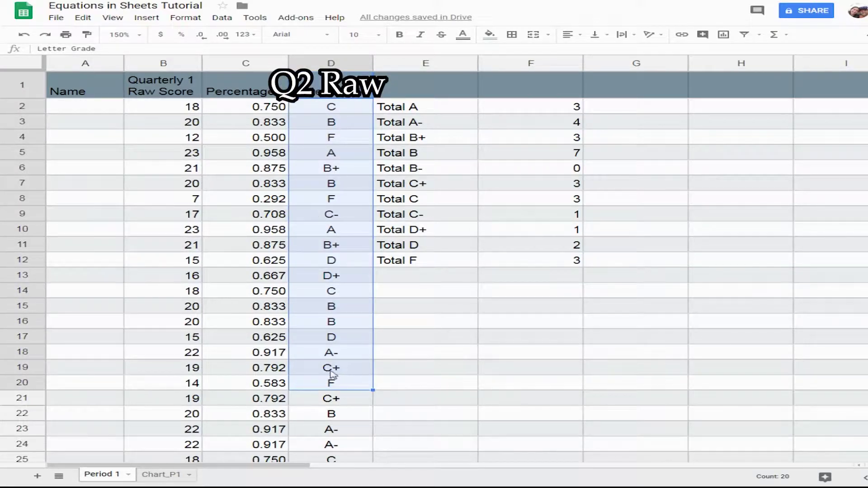
{"action": "left_click_drag", "start_coordinate": [416, 98], "coordinate": [433, 351]}
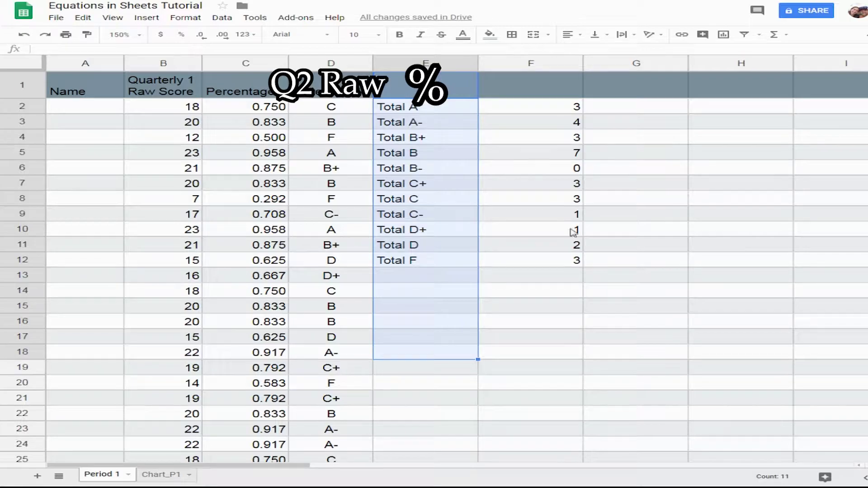
{"action": "left_click_drag", "start_coordinate": [569, 92], "coordinate": [544, 294]}
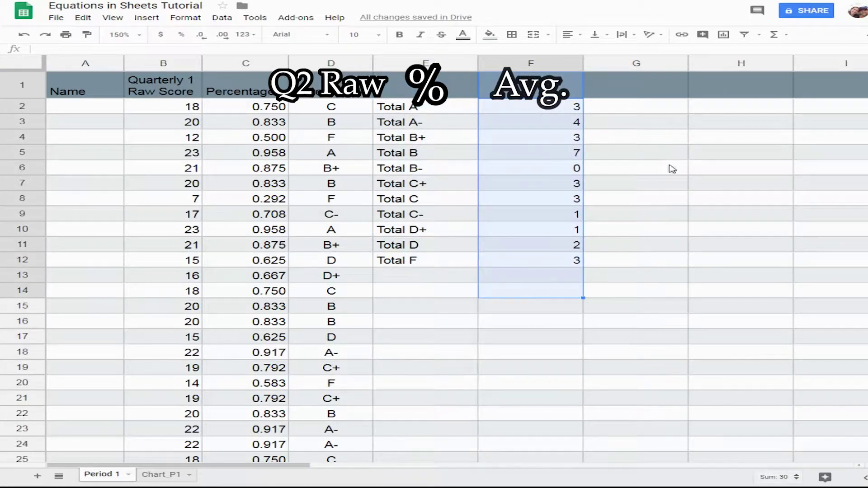
{"action": "left_click_drag", "start_coordinate": [636, 88], "coordinate": [631, 327]}
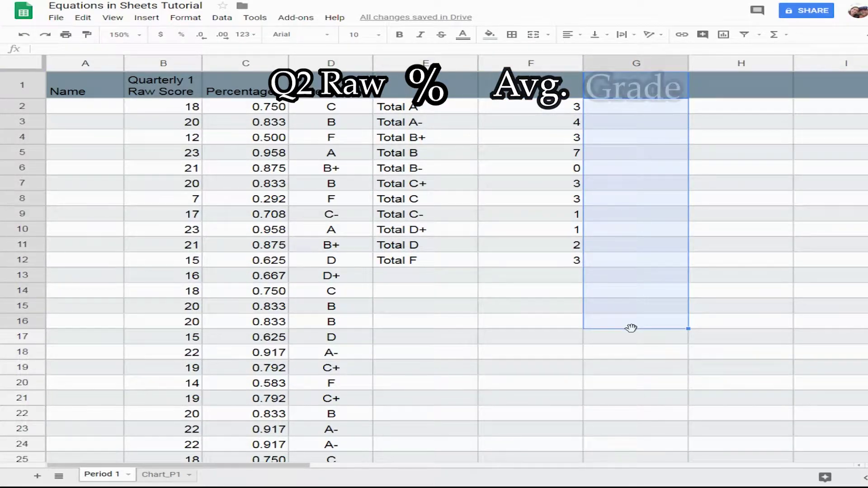
{"action": "left_click_drag", "start_coordinate": [529, 106], "coordinate": [529, 199]}
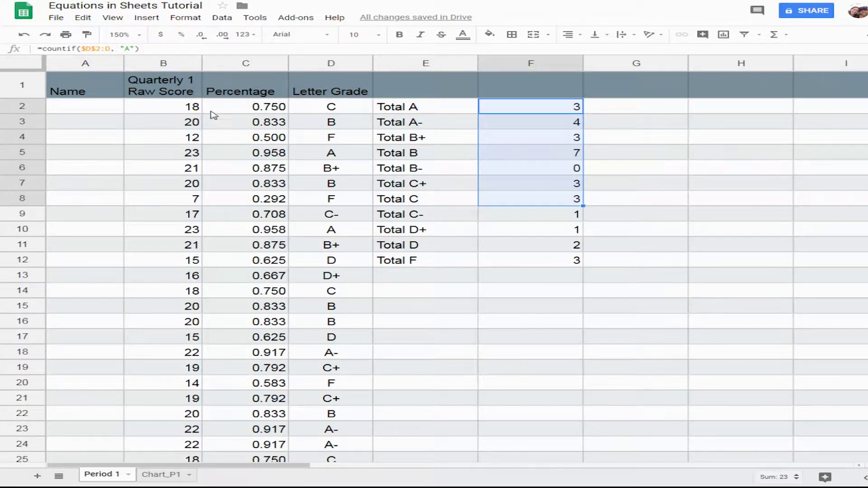
- Change B2's raw score to 28, check F2's COUNTIF total, and view the updated Chart_P1 chart
{"action": "left_click", "coordinate": [195, 113]}
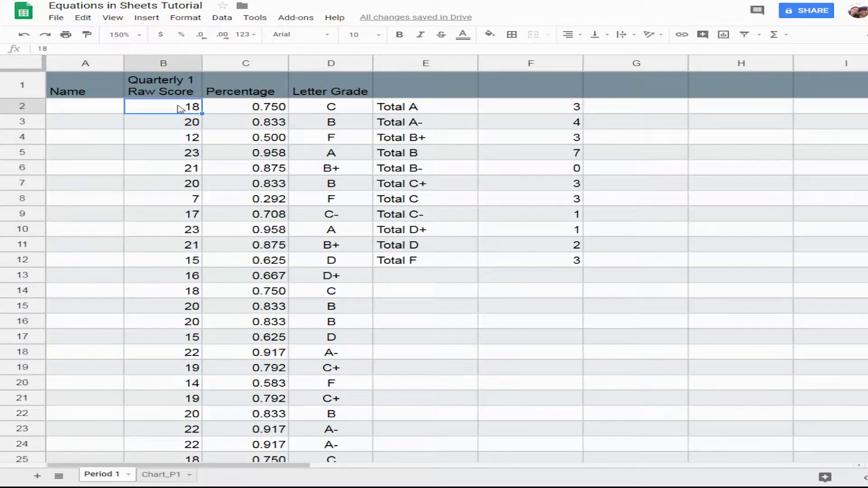
{"action": "type", "text": "28"}
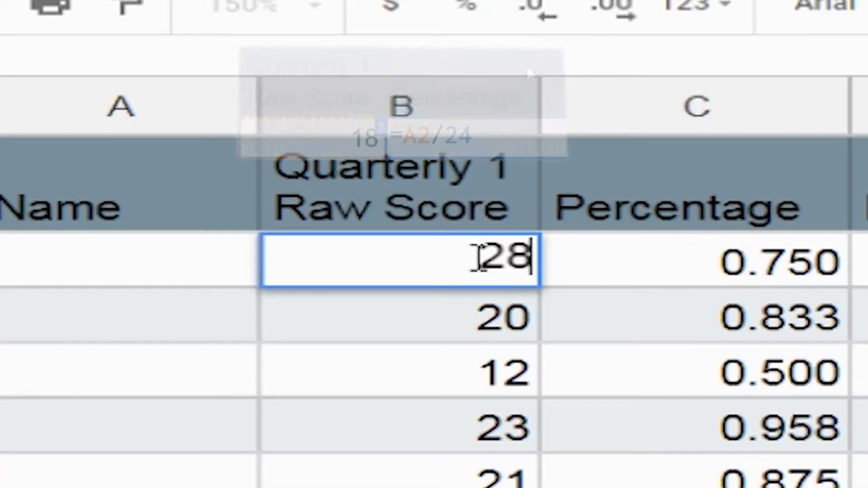
{"action": "key", "text": "Return"}
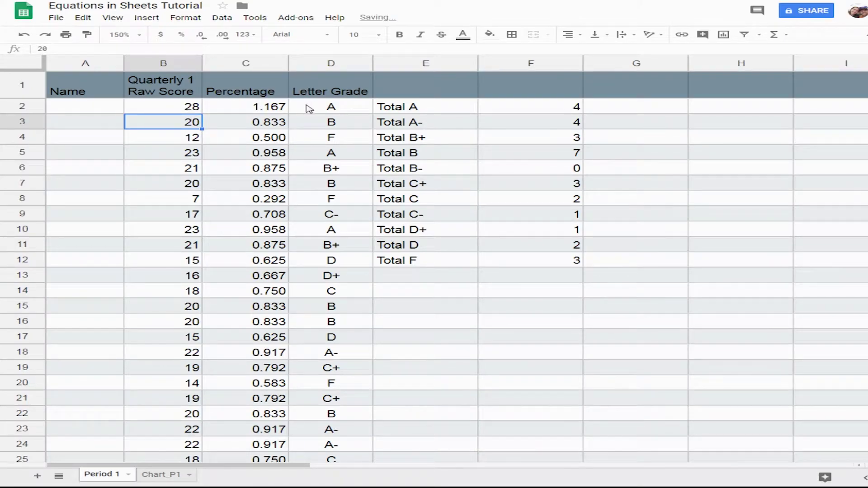
{"action": "left_click", "coordinate": [552, 110]}
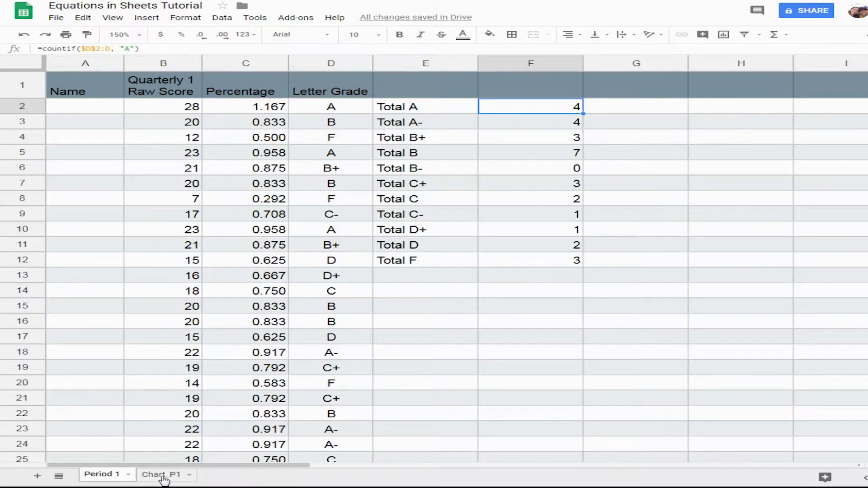
{"action": "left_click", "coordinate": [166, 474]}
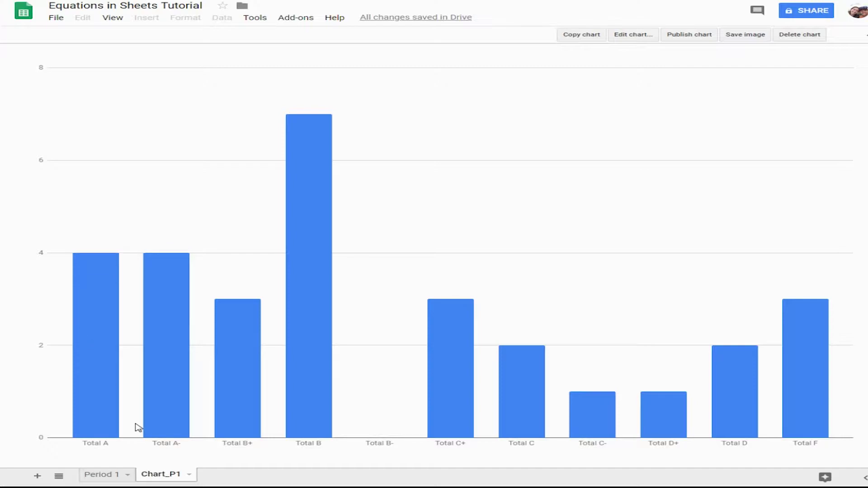
{"action": "left_click", "coordinate": [102, 475]}
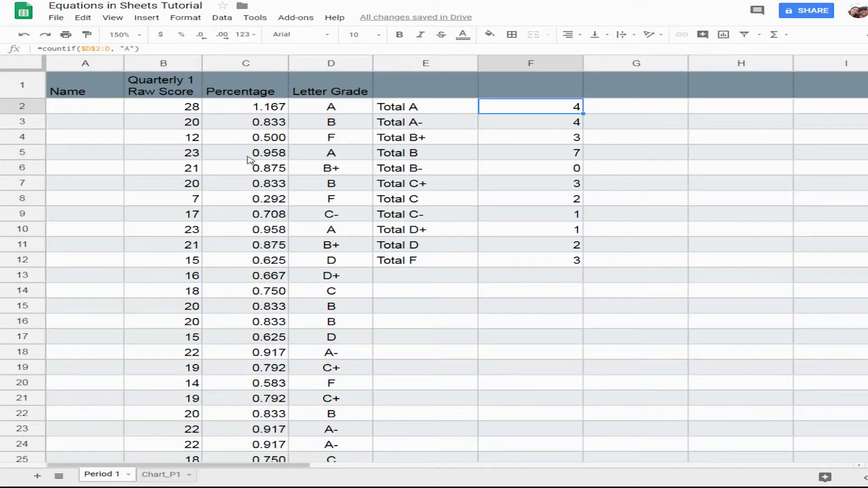
{"action": "left_click", "coordinate": [365, 124]}
{"action": "double_click", "coordinate": [547, 111]}
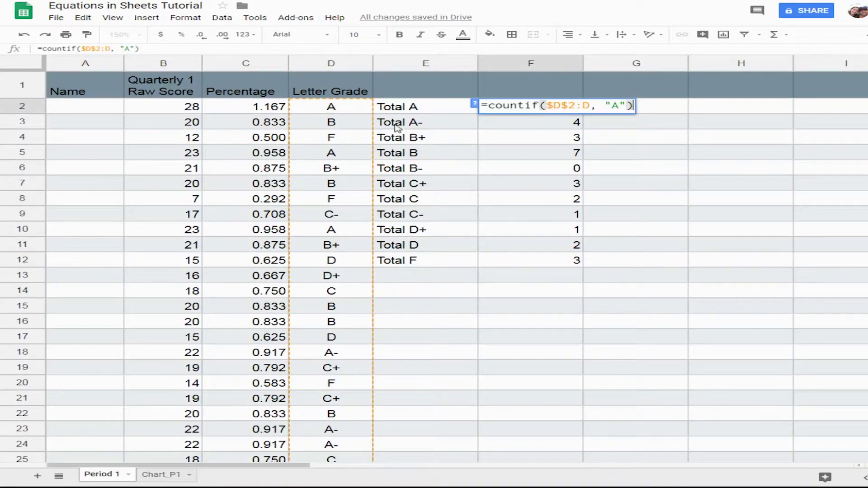
{"action": "left_click", "coordinate": [332, 111]}
{"action": "left_click", "coordinate": [335, 137]}
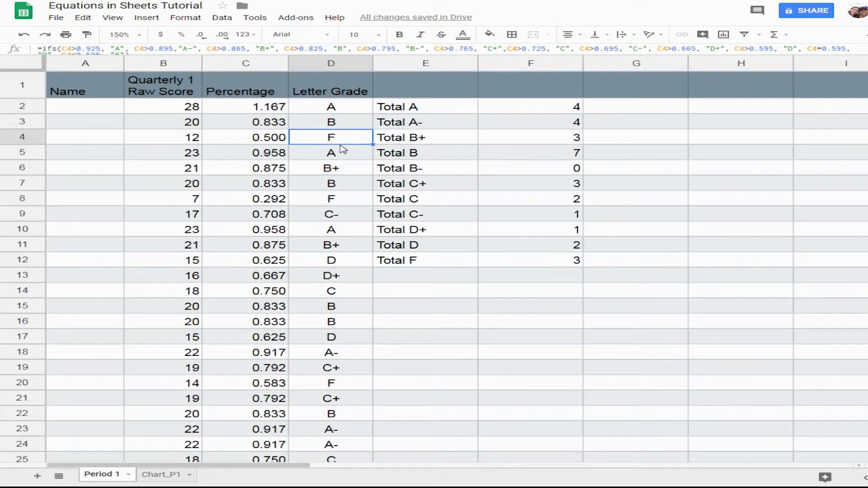
{"action": "left_click", "coordinate": [336, 168]}
{"action": "left_click", "coordinate": [339, 199]}
{"action": "left_click", "coordinate": [339, 229]}
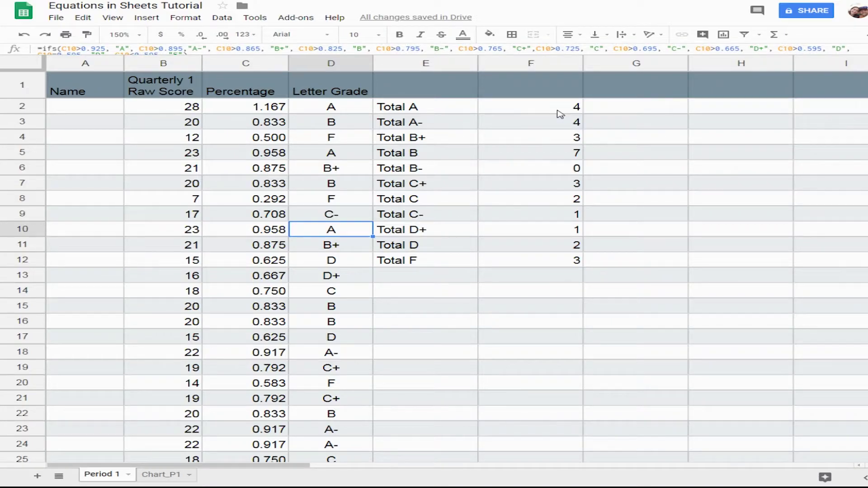
{"action": "left_click_drag", "start_coordinate": [562, 110], "coordinate": [560, 230]}
{"action": "left_click", "coordinate": [713, 298]}
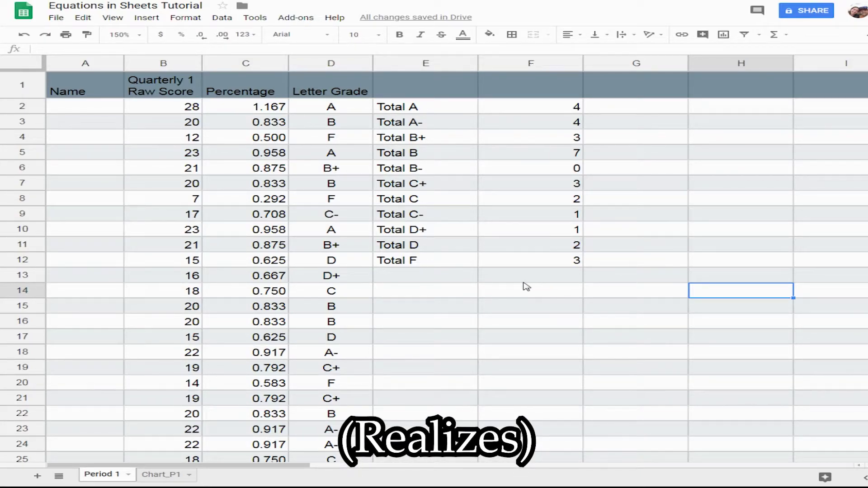
{"action": "left_click_drag", "start_coordinate": [271, 183], "coordinate": [526, 374]}
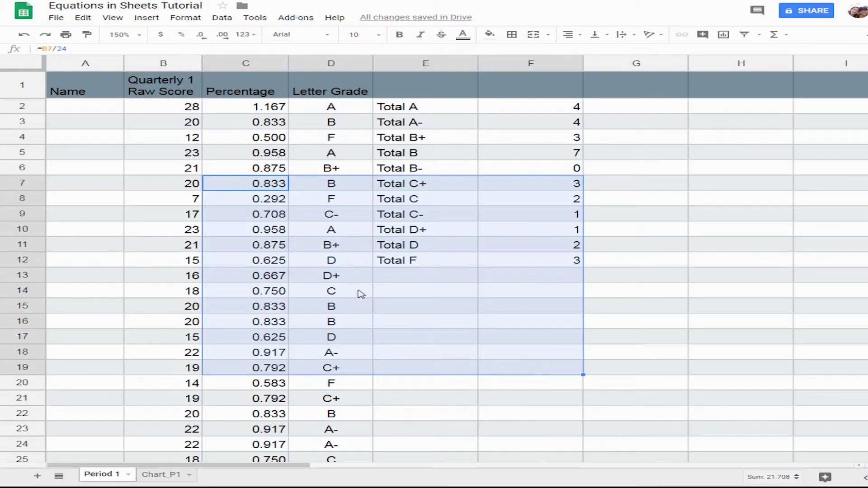
{"action": "left_click", "coordinate": [149, 186]}
{"action": "left_click_drag", "start_coordinate": [67, 92], "coordinate": [327, 387]}
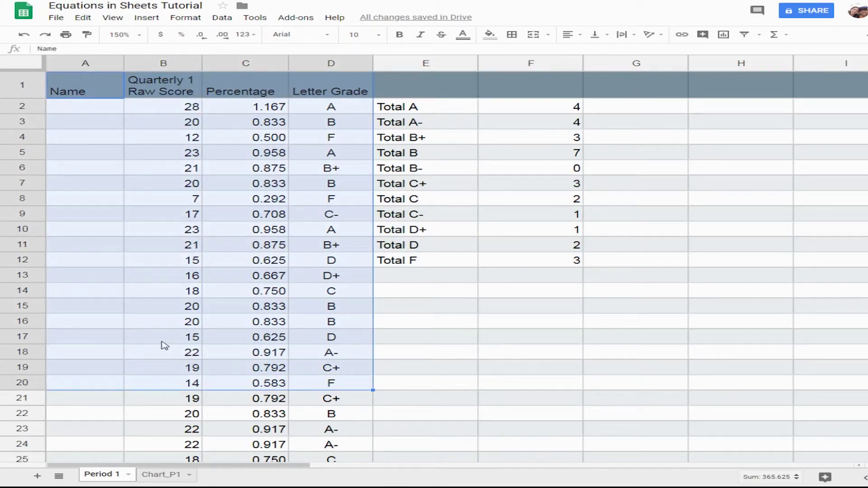
{"action": "left_click", "coordinate": [172, 322]}
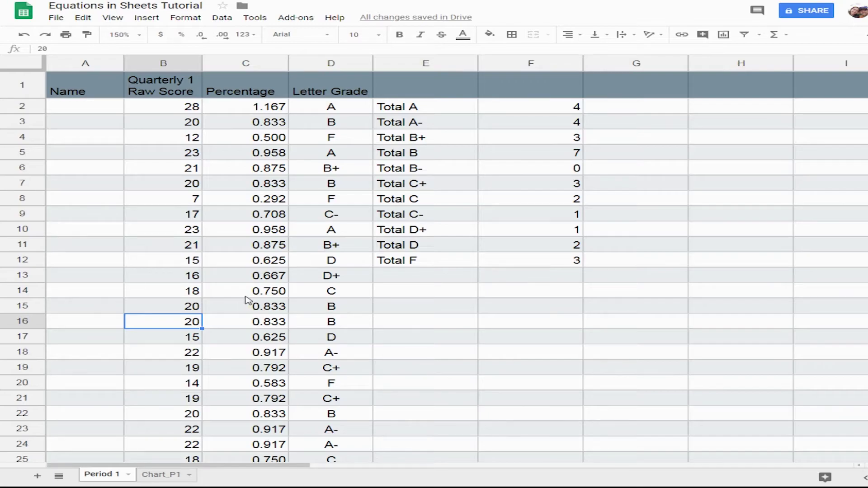
{"action": "double_click", "coordinate": [341, 113]}
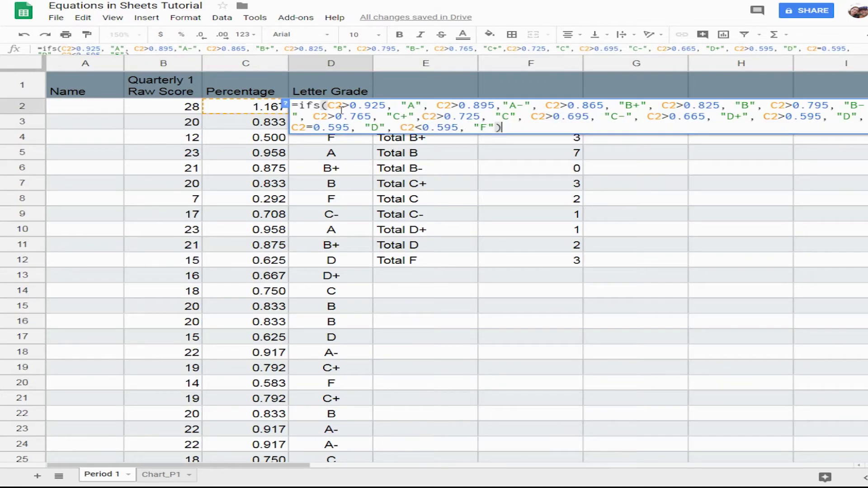
{"action": "key", "text": "ctrl+a"}
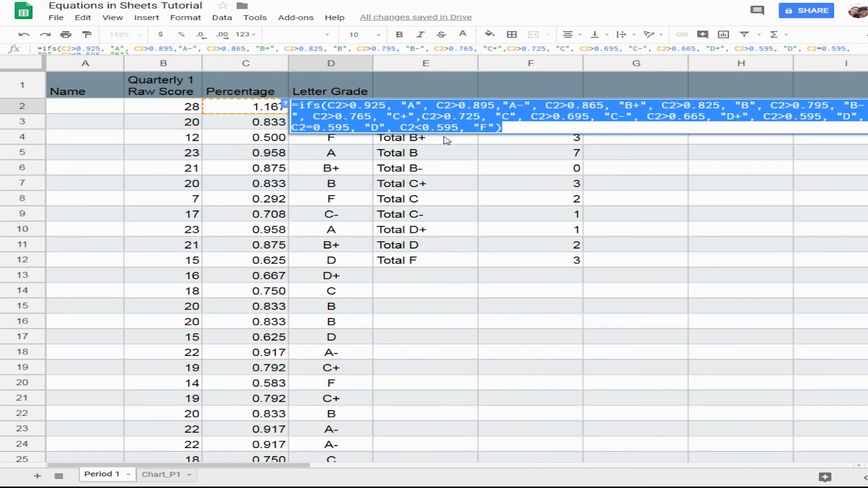
{"action": "left_click", "coordinate": [447, 155]}
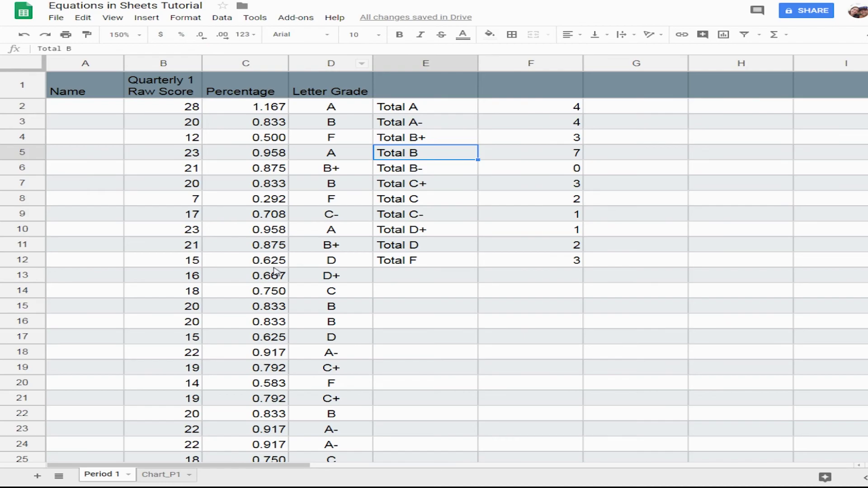